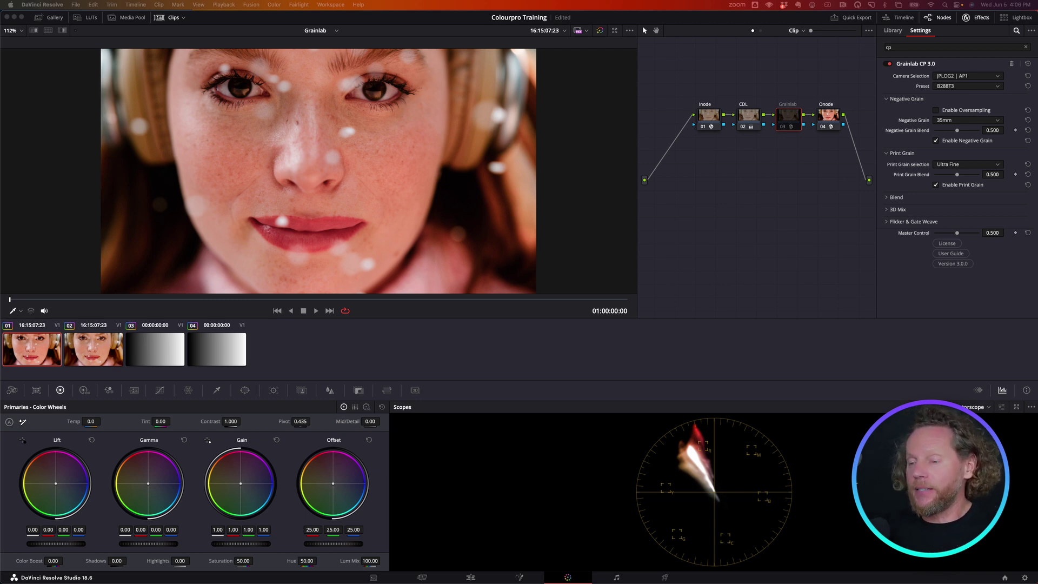
# Step: On the second clip, lower the FILM Grain node's opacity to 0.835 and check it bypassed
pyautogui.click(98, 357)
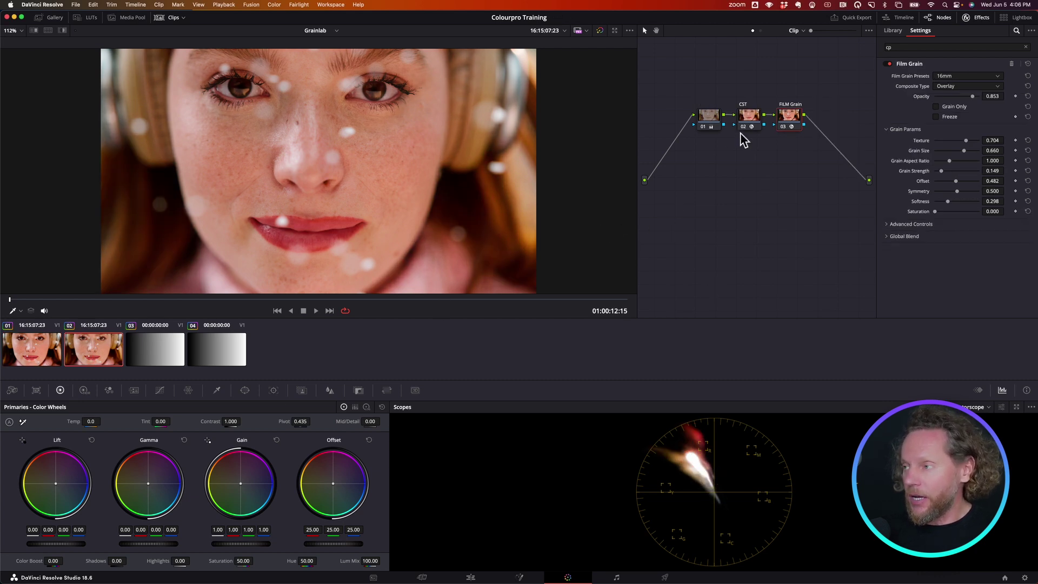
pyautogui.click(752, 121)
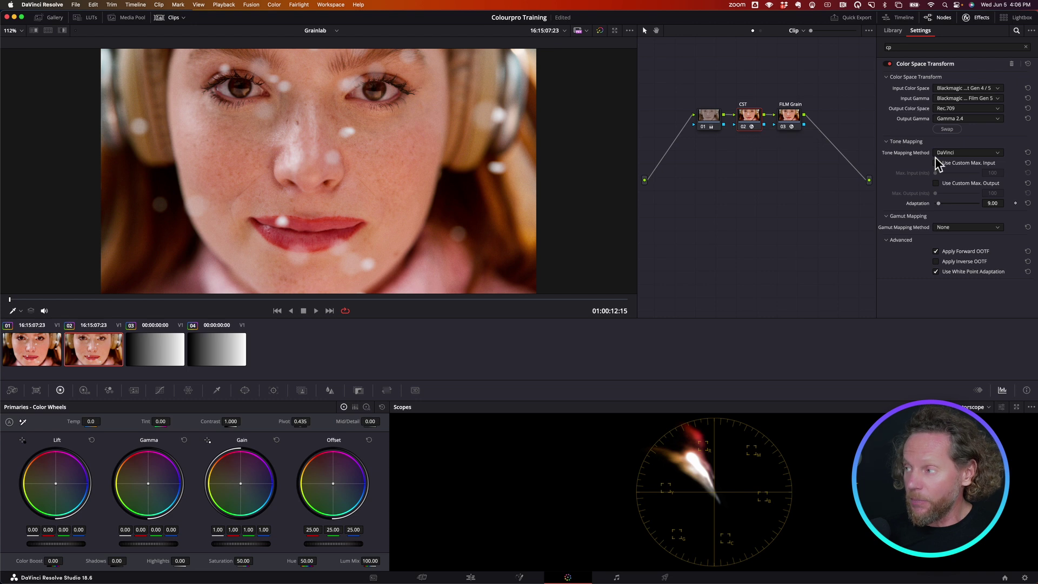
pyautogui.click(793, 122)
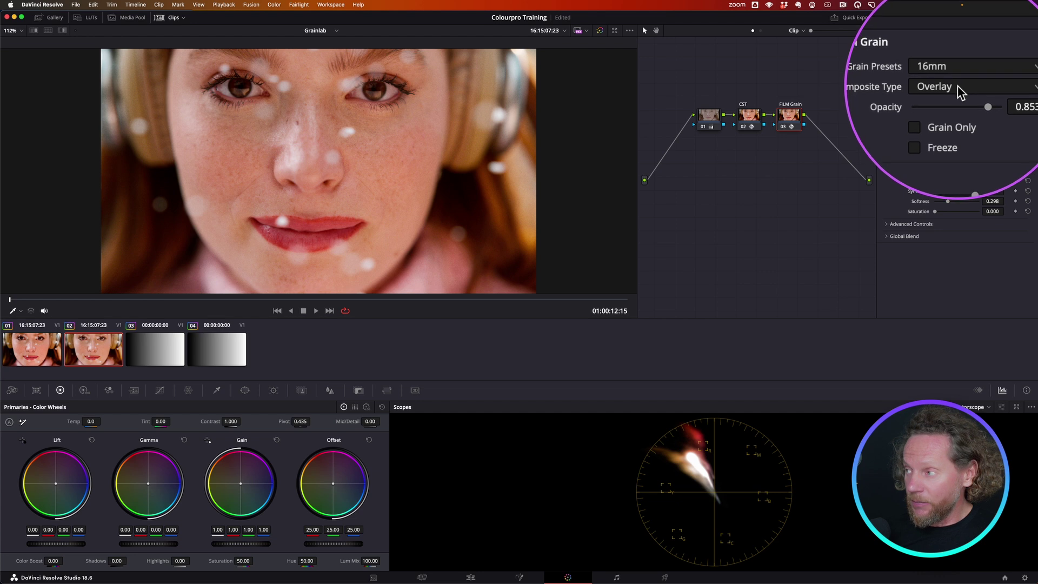
pyautogui.moveTo(972, 98); pyautogui.dragTo(971, 98)
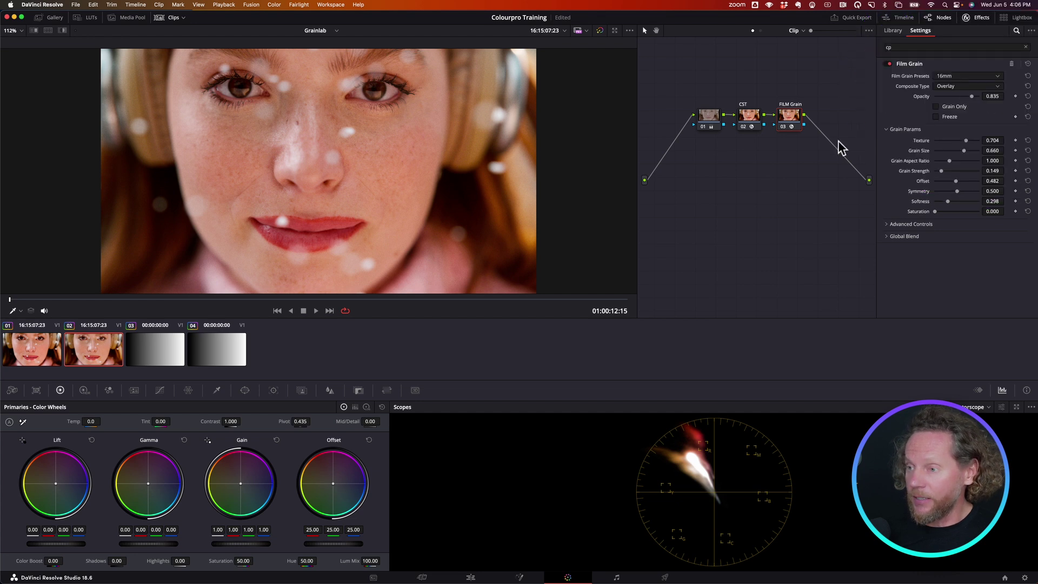
pyautogui.click(781, 124)
pyautogui.click(781, 125)
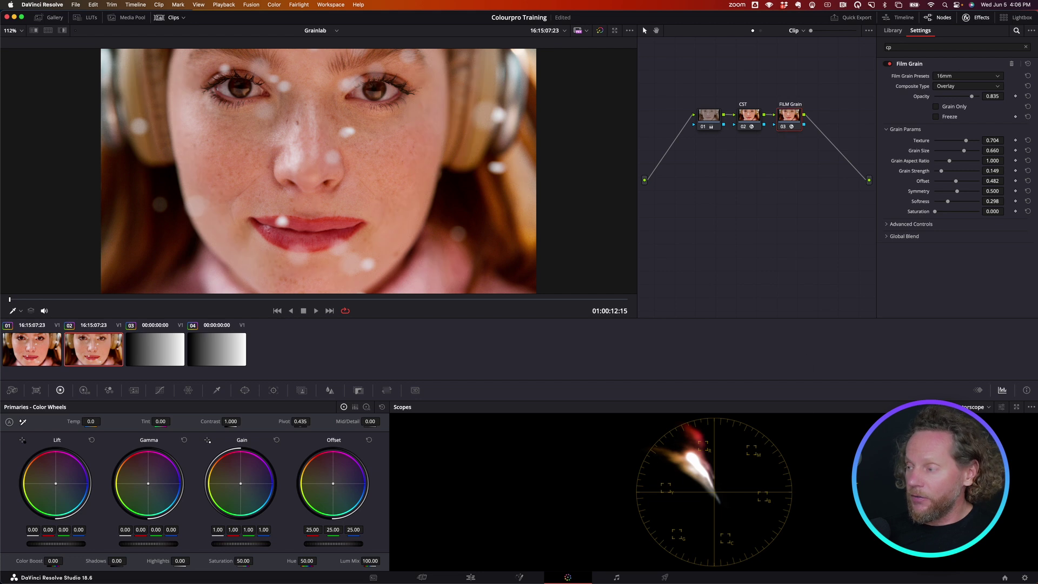
# Step: Switch the scope to Waveform and compare the zoomed close-up with FILM Grain on and off
pyautogui.click(968, 430)
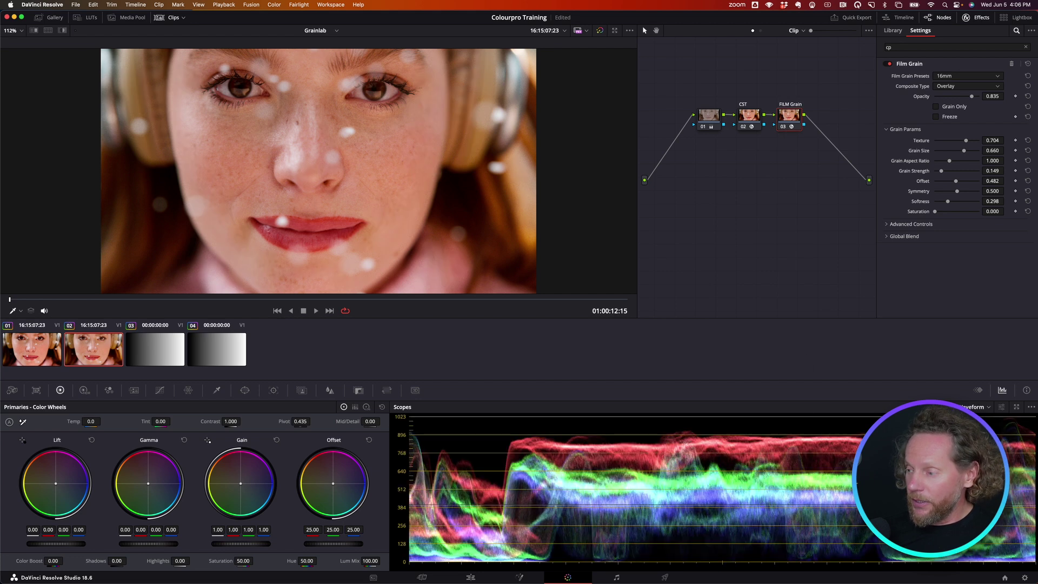
pyautogui.click(782, 126)
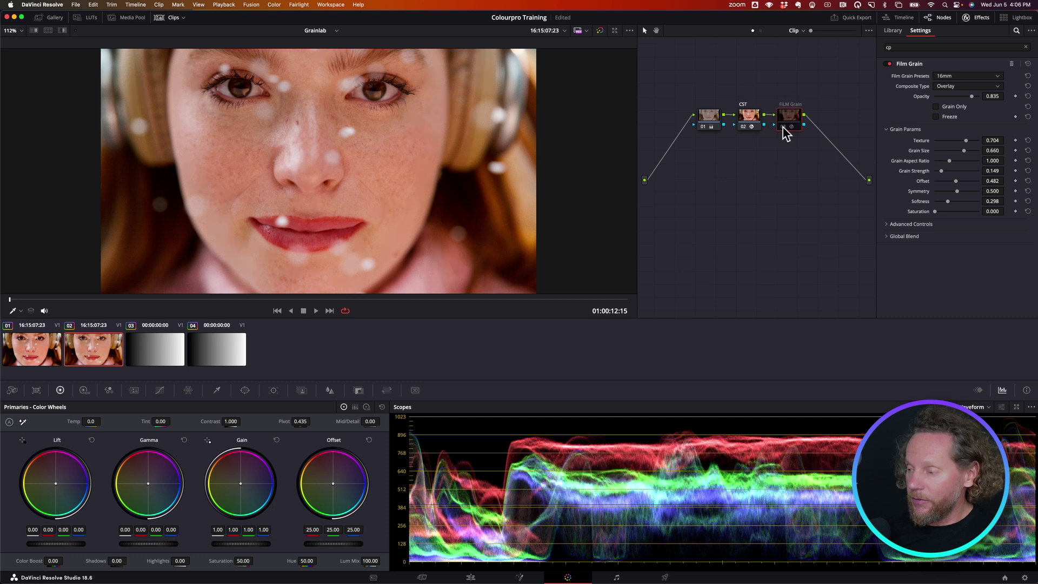
pyautogui.click(783, 128)
pyautogui.scroll(6, 353, 159)
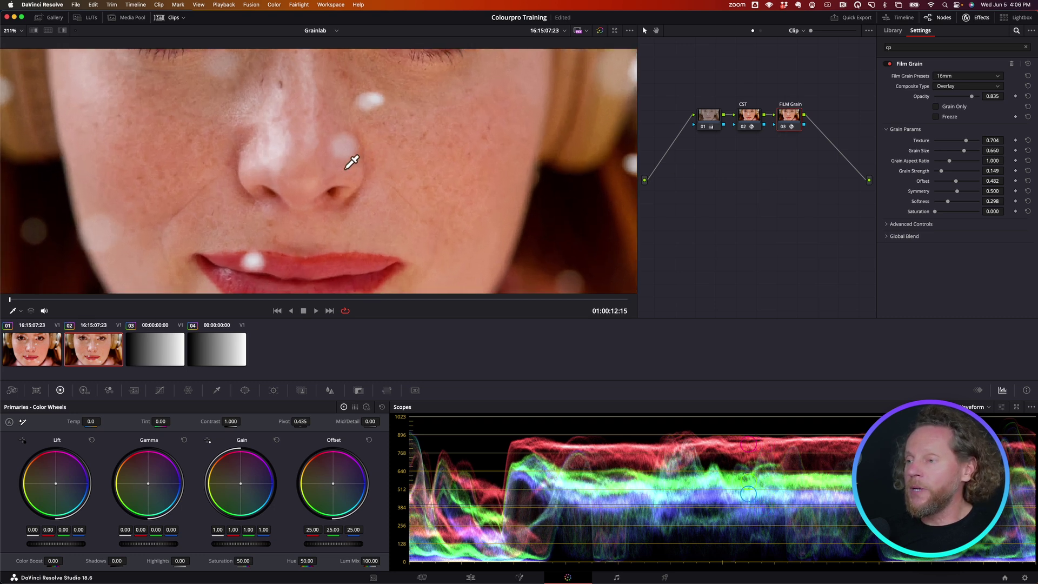
pyautogui.scroll(4, 352, 160)
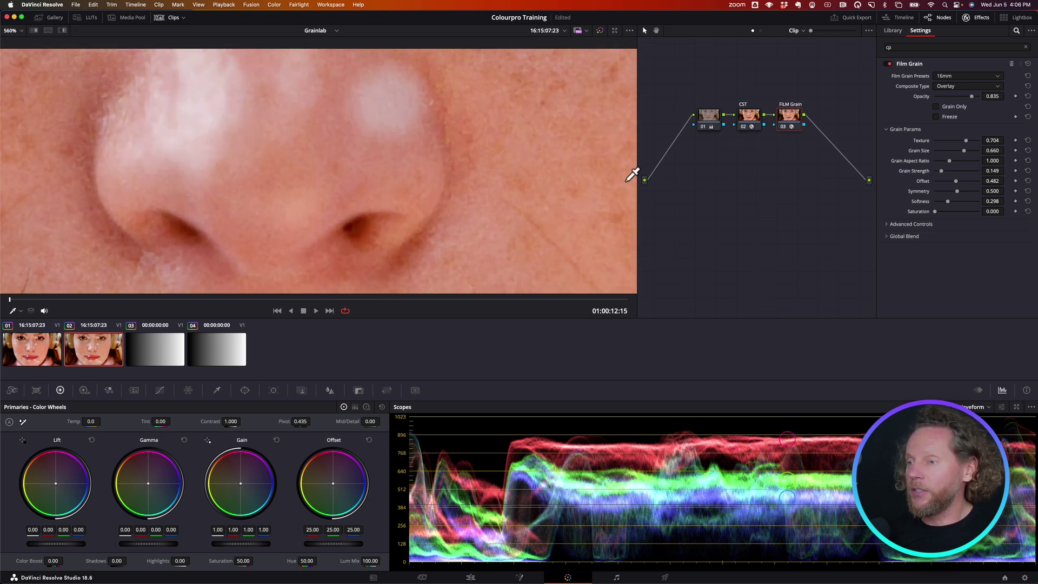
pyautogui.click(784, 127)
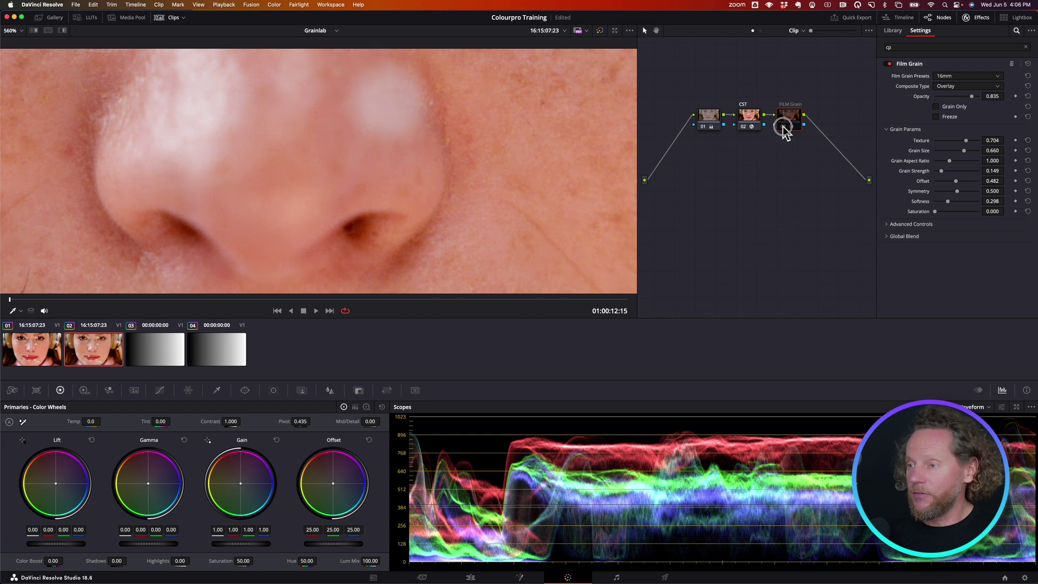
pyautogui.click(783, 128)
pyautogui.click(782, 127)
pyautogui.click(782, 127)
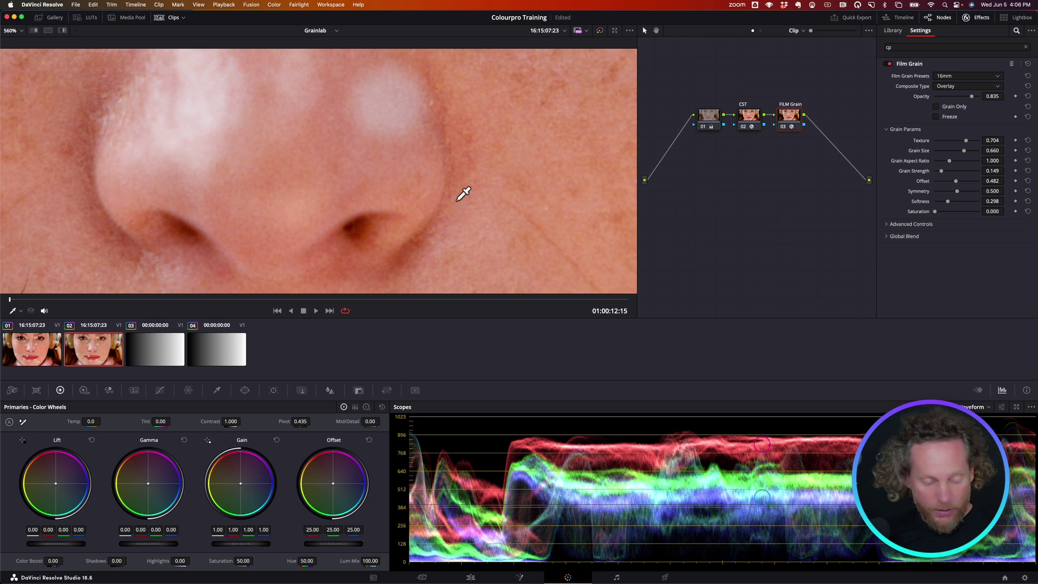
pyautogui.hotkey('shift', 'z')
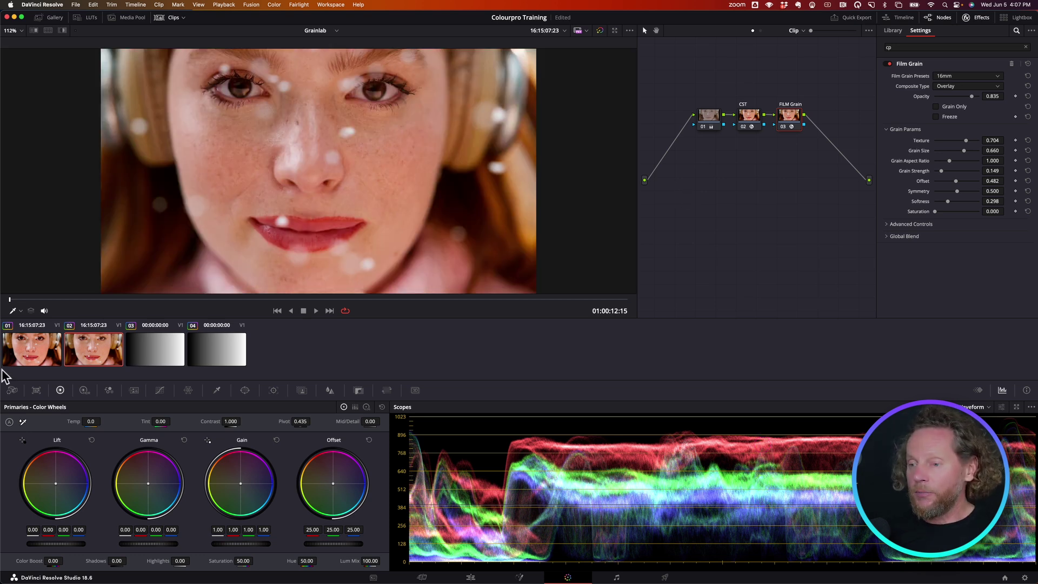
# Step: Switch to the first clip and look over its Inode, CDL and Onode settings
pyautogui.click(42, 352)
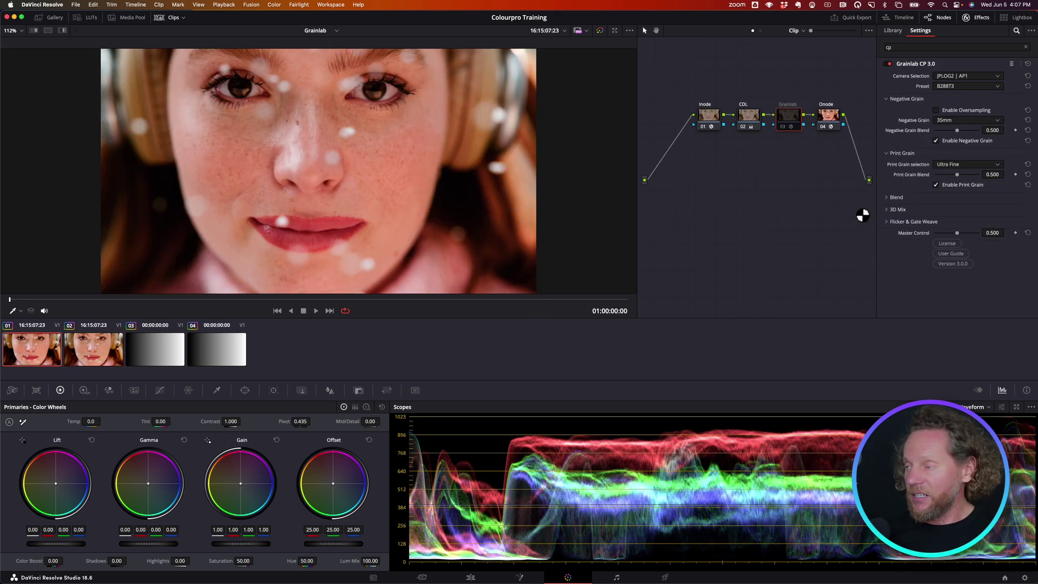
pyautogui.click(709, 122)
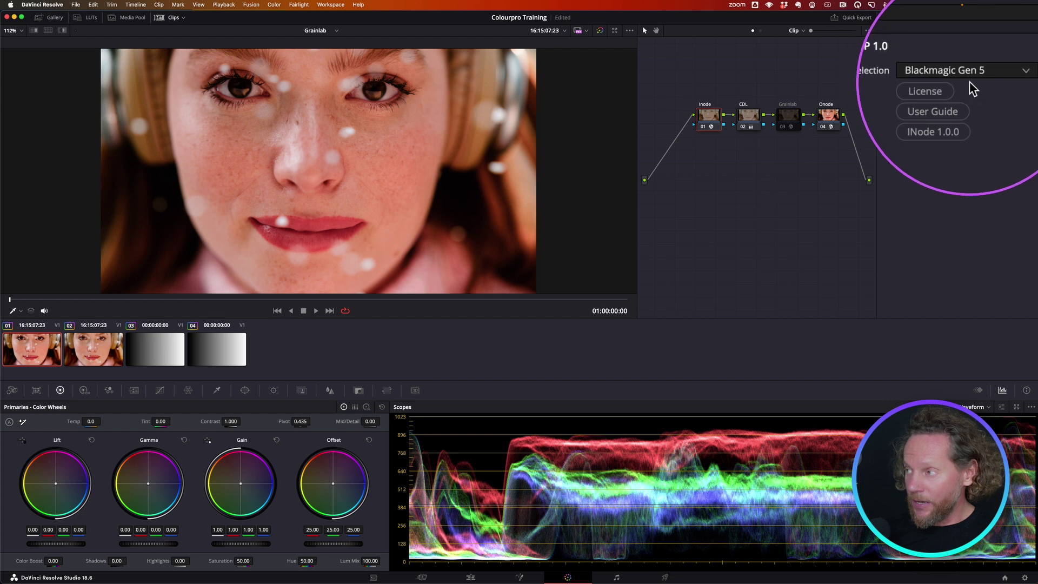
pyautogui.click(749, 118)
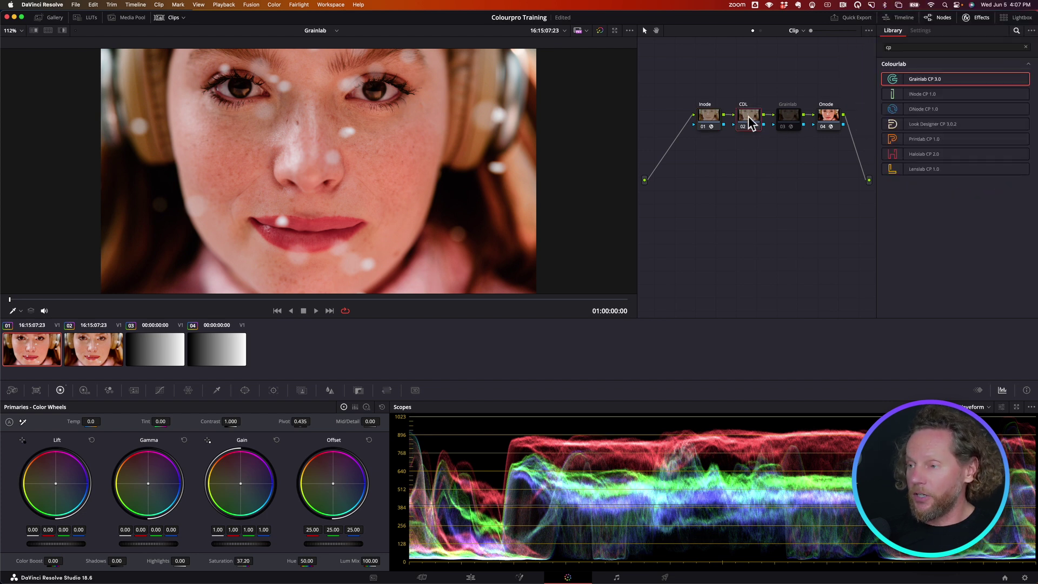
pyautogui.click(830, 115)
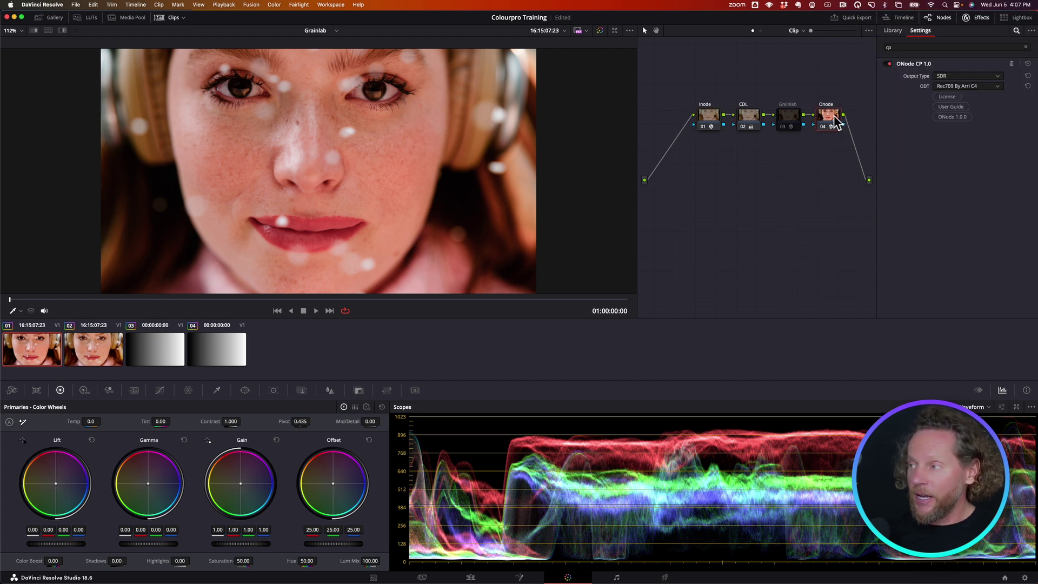
# Step: Try the Rec709 By RCM2 ODT, then restore Rec709 By Arri C4
pyautogui.click(956, 87)
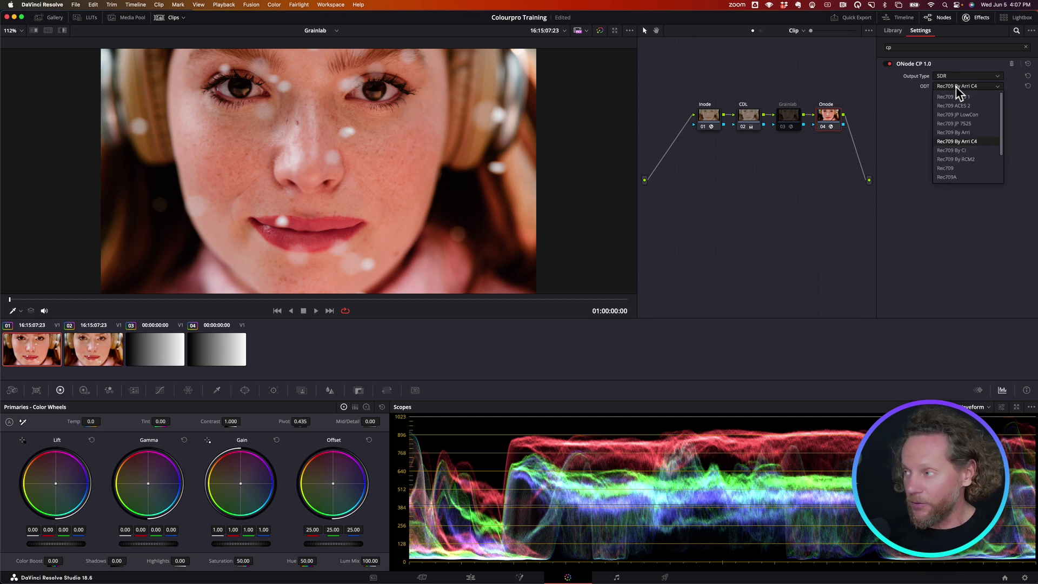
pyautogui.click(956, 159)
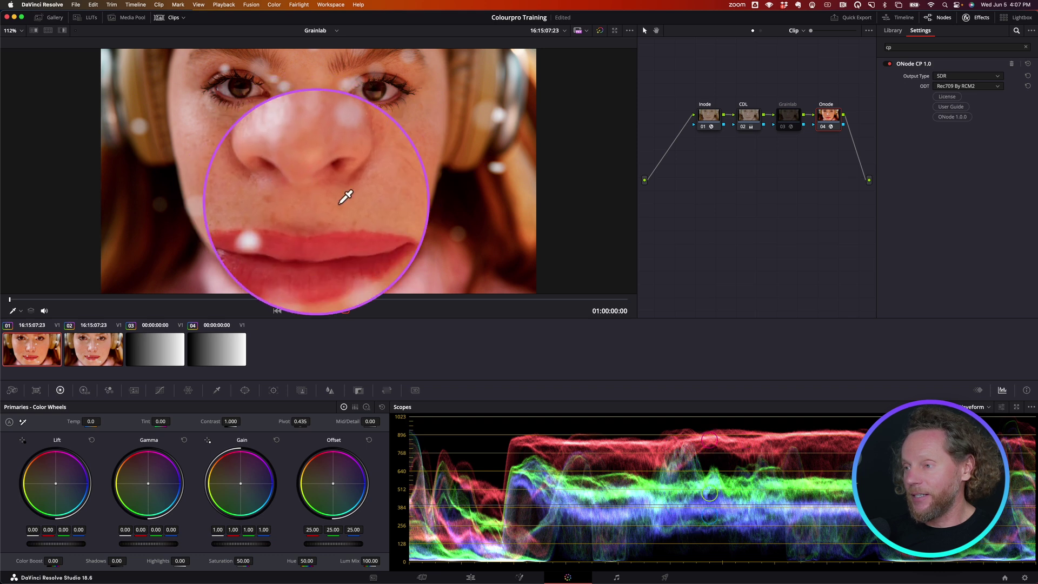
pyautogui.click(967, 87)
pyautogui.click(965, 142)
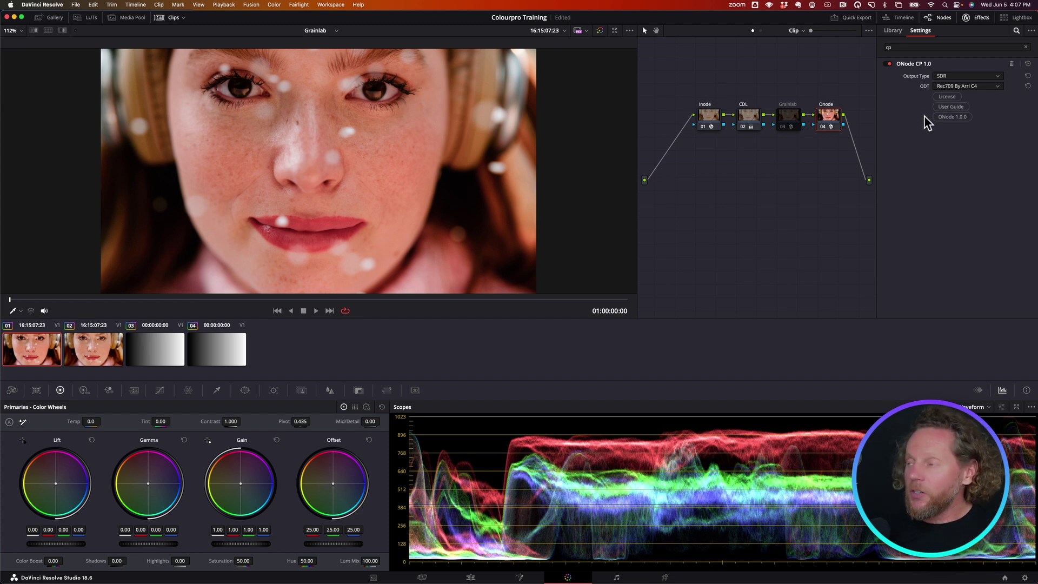
# Step: Enable the Grainlab CP 3.0 node on the first clip and compare it bypassed on the zoomed close-up
pyautogui.click(789, 123)
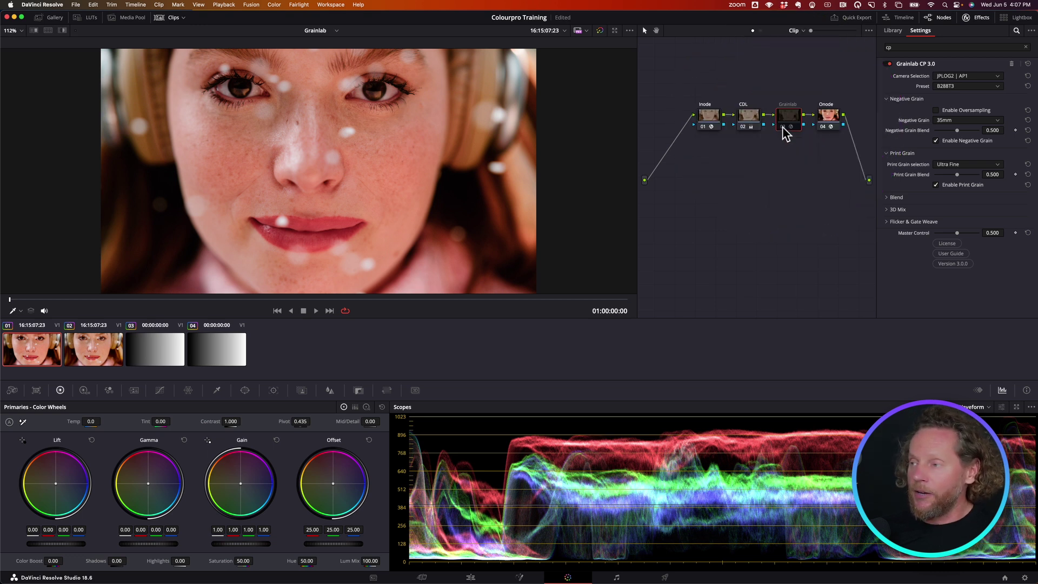
pyautogui.click(783, 127)
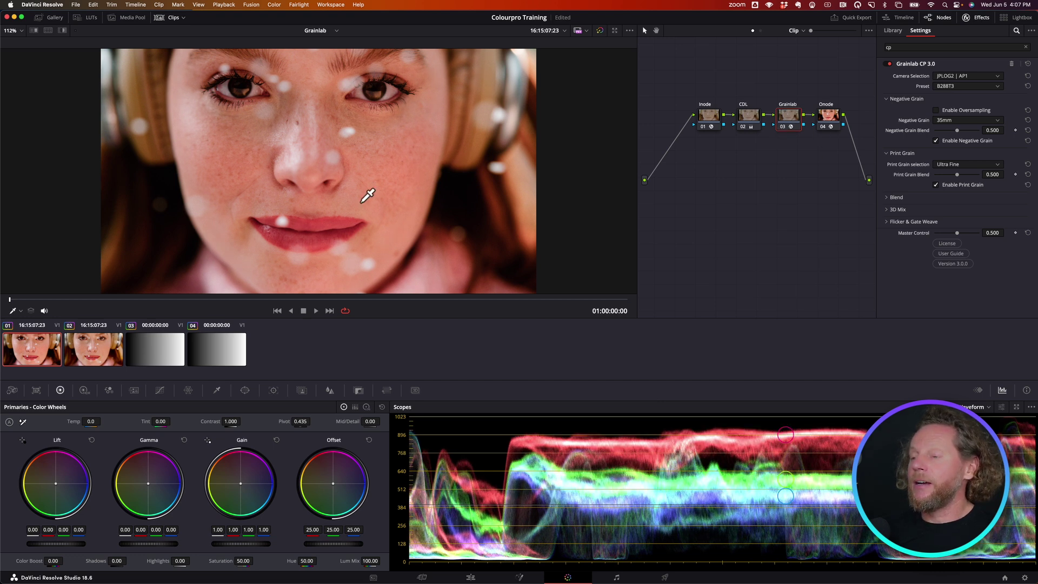
pyautogui.scroll(10, 368, 195)
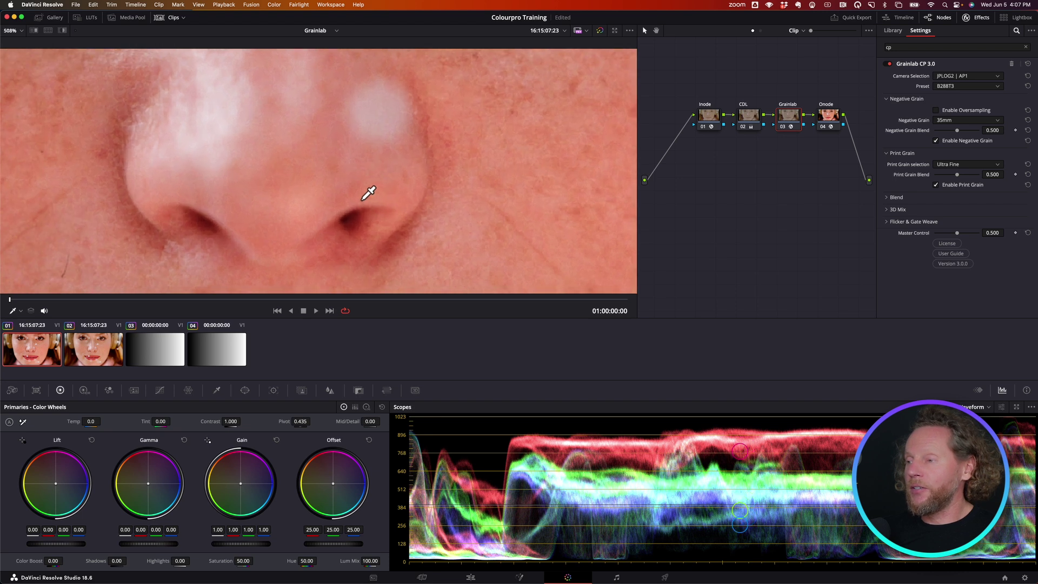
pyautogui.click(783, 128)
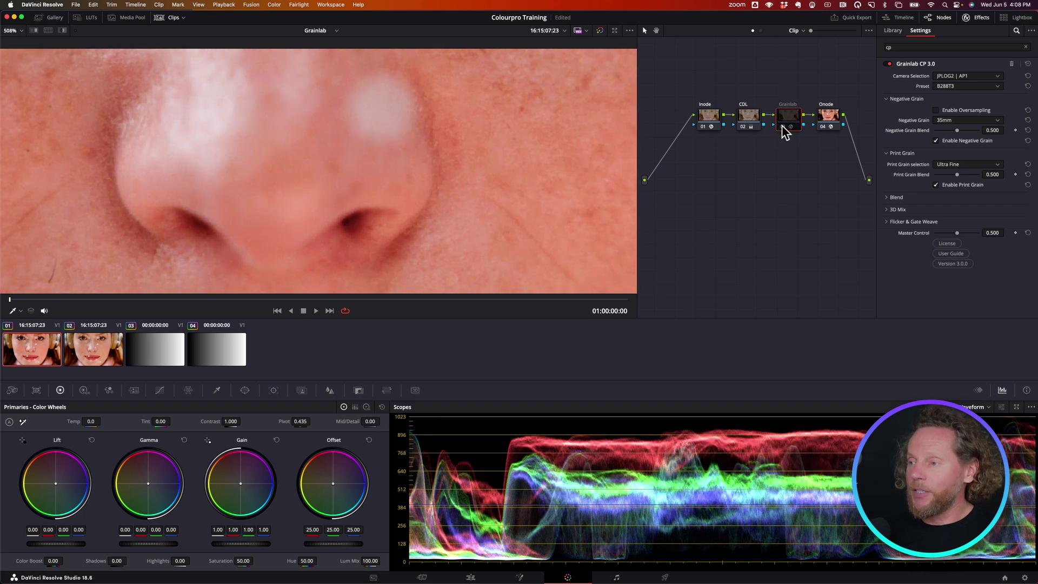
# Step: Compare the grain against the second clip, then return to the first clip's grade
pyautogui.click(93, 351)
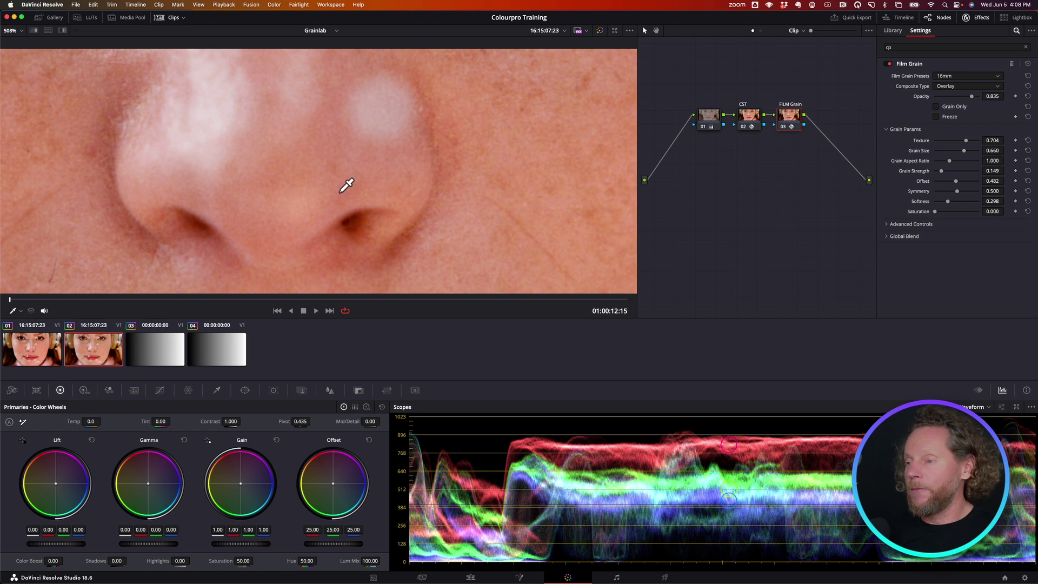
pyautogui.click(31, 357)
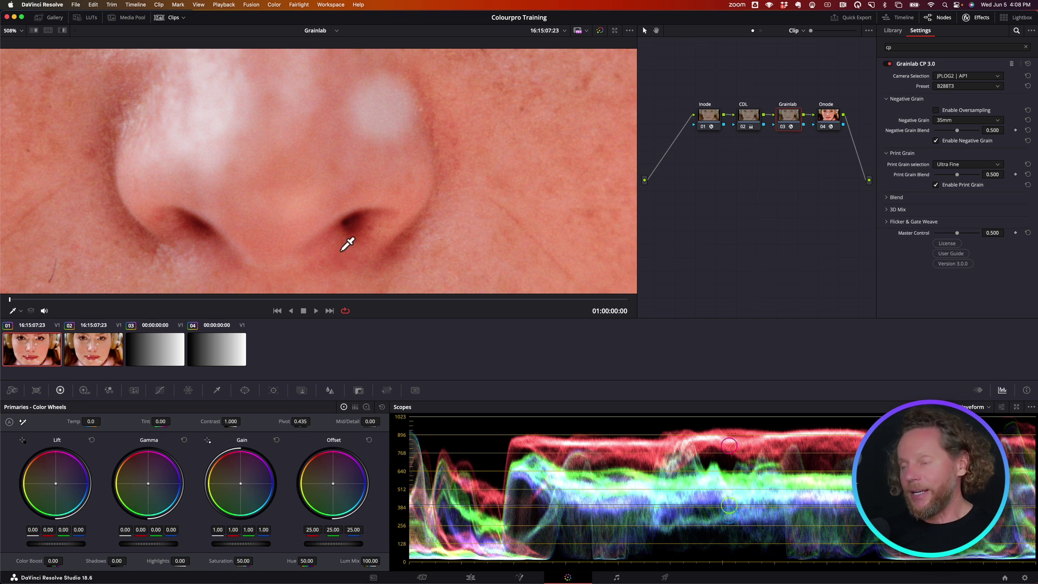
pyautogui.scroll(-4, 348, 242)
pyautogui.scroll(-5, 349, 241)
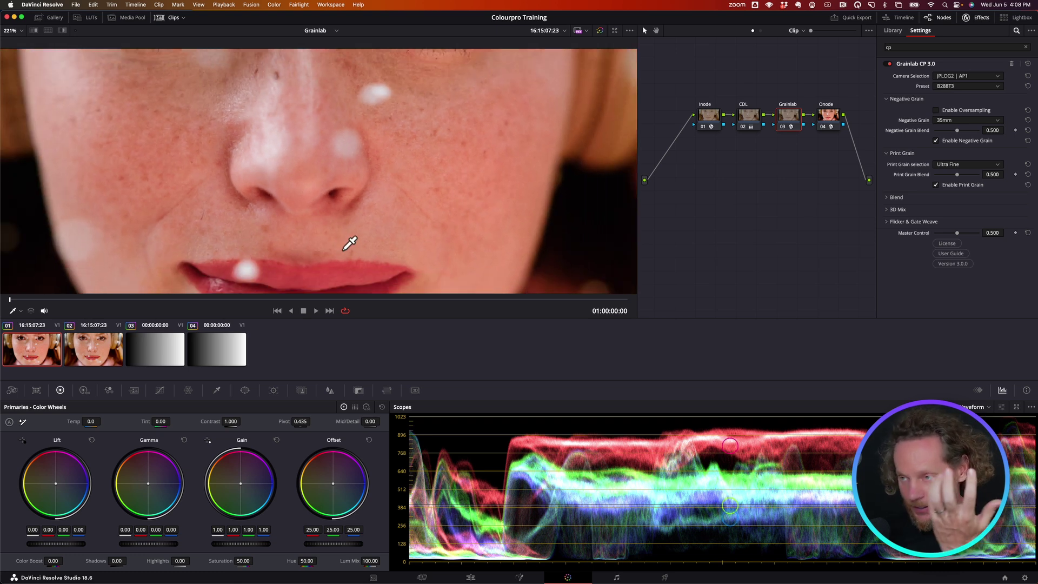
pyautogui.scroll(-2, 348, 243)
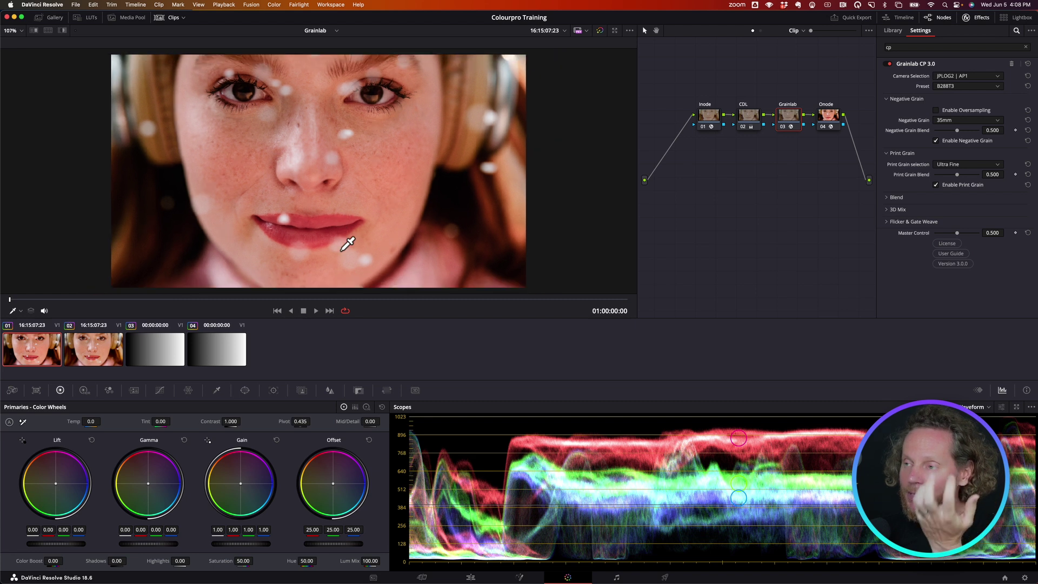
pyautogui.scroll(1, 348, 244)
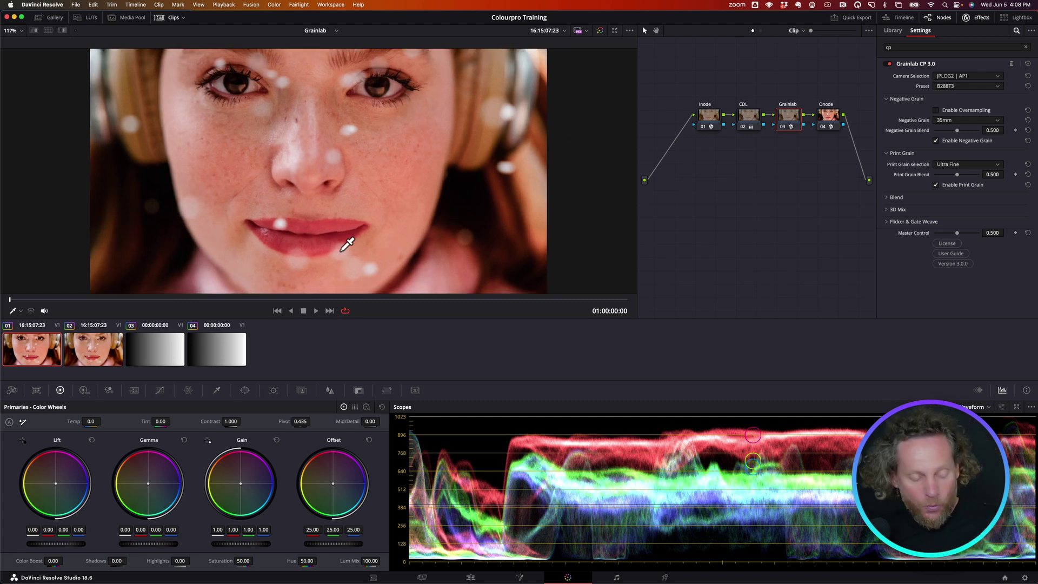
pyautogui.hotkey('alt', 'f')
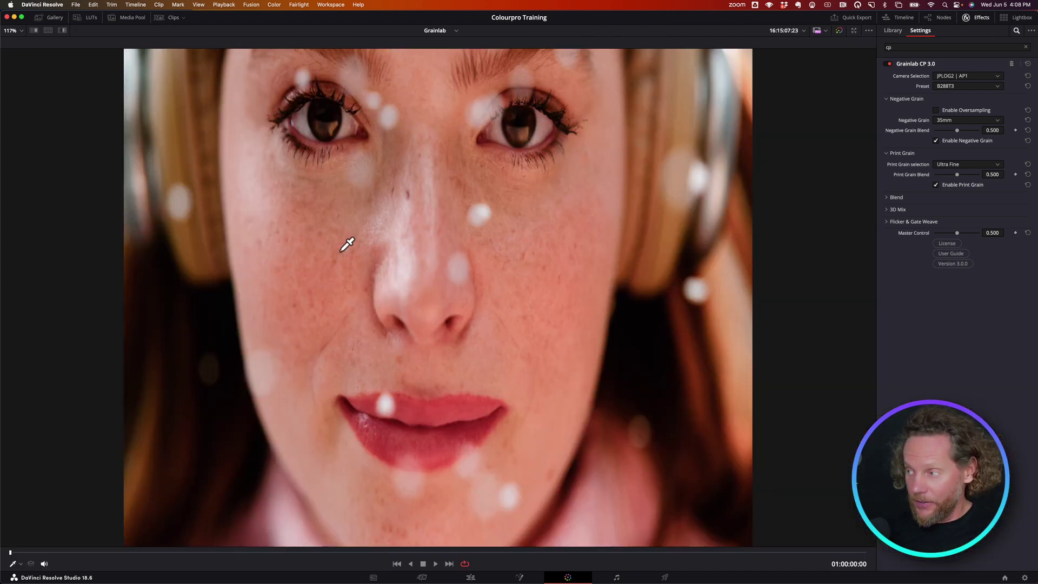
pyautogui.scroll(2, 373, 268)
pyautogui.scroll(5, 374, 269)
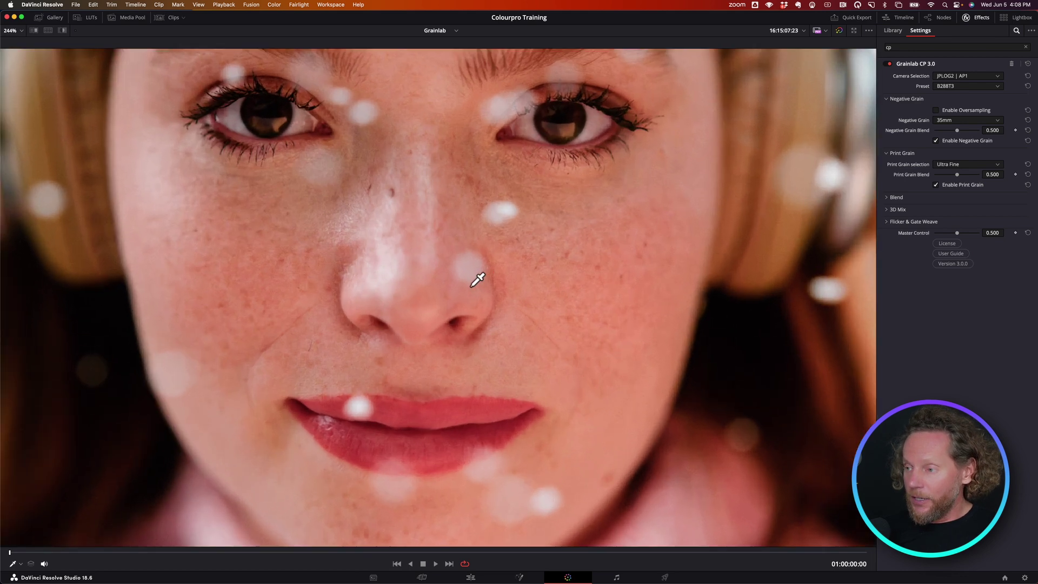
pyautogui.scroll(1, 480, 277)
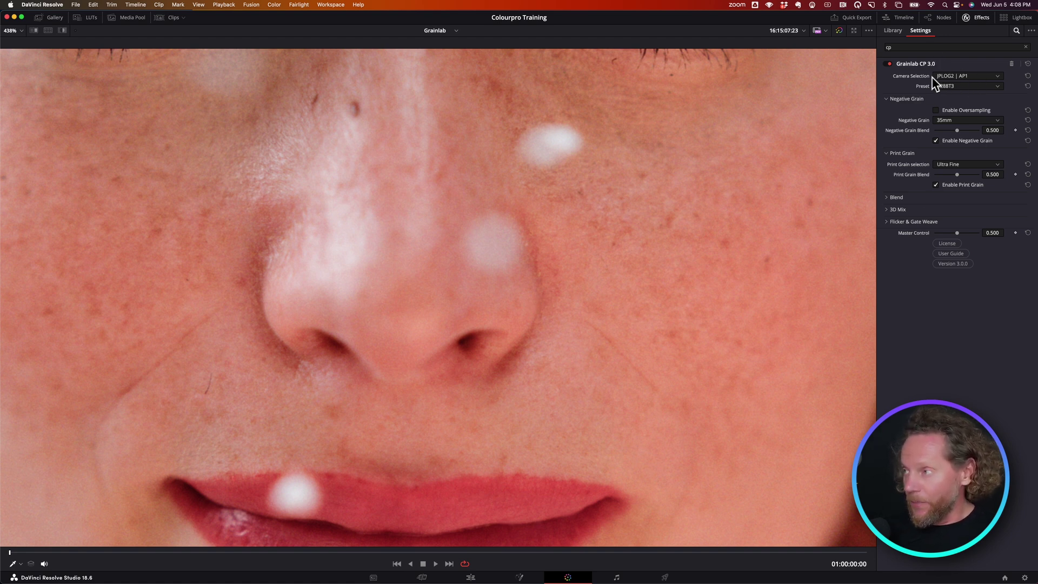
pyautogui.click(951, 77)
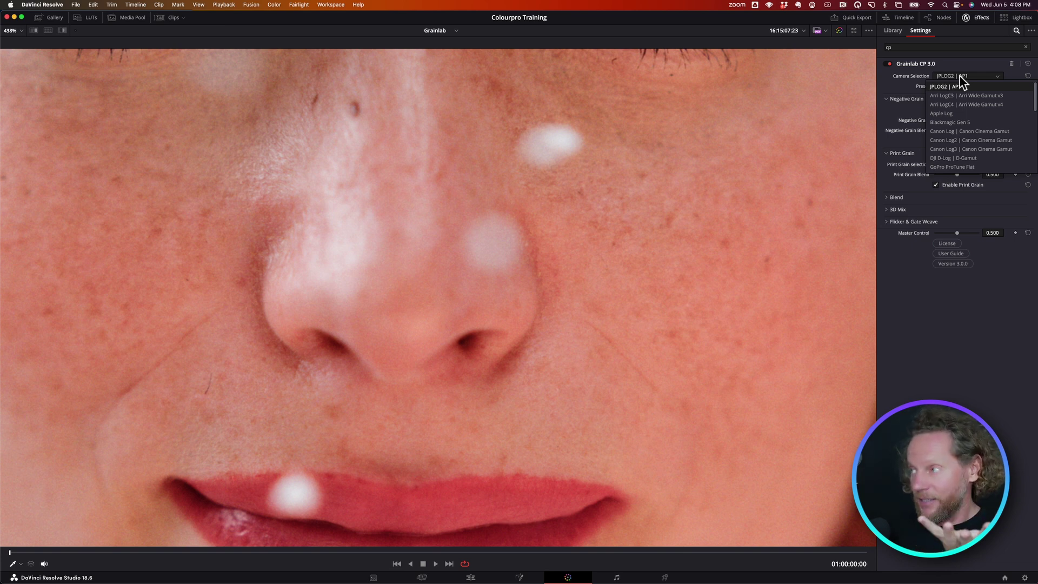
pyautogui.click(954, 86)
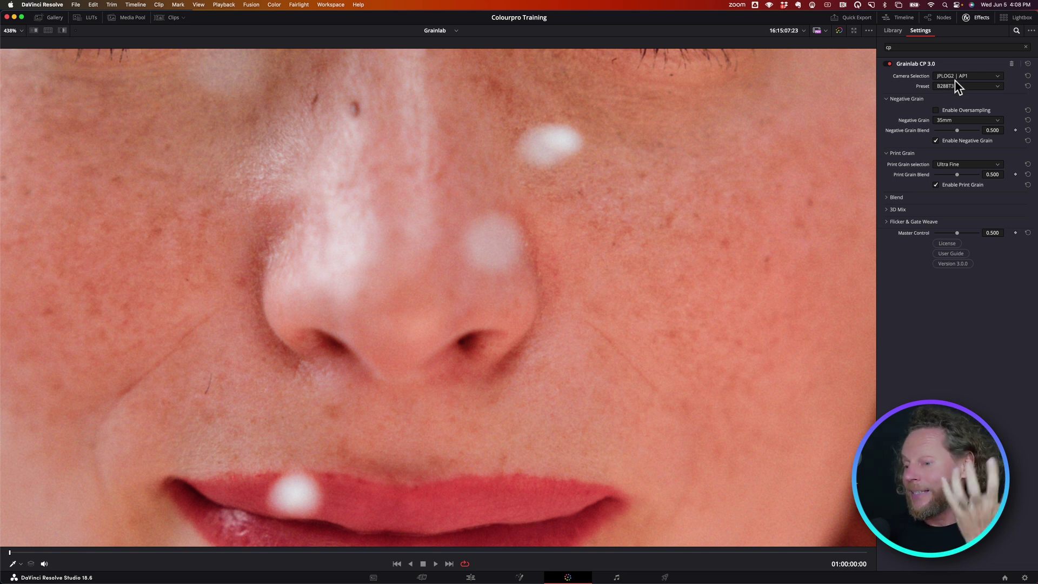
pyautogui.click(955, 77)
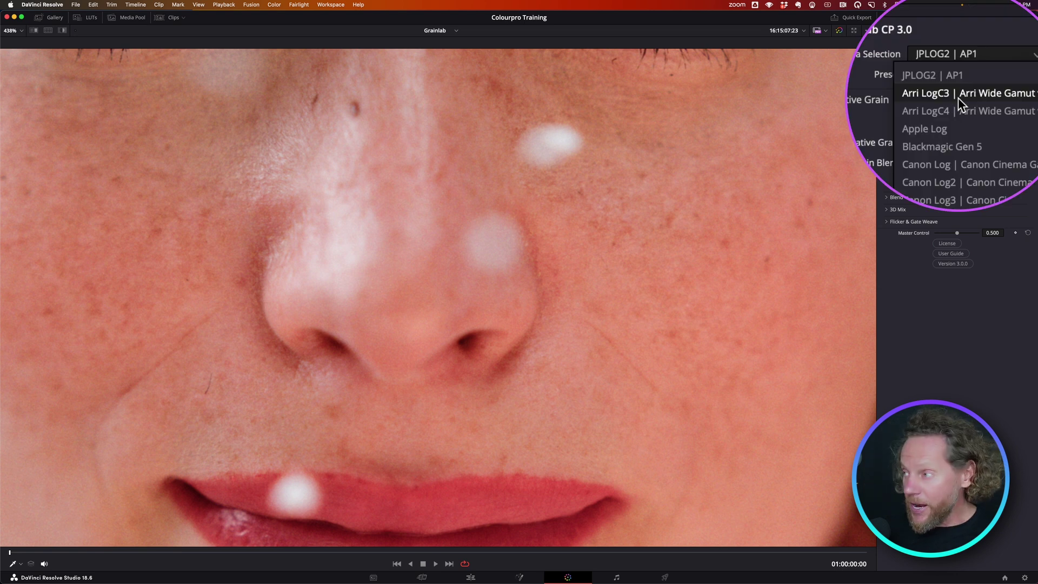
pyautogui.scroll(-5, 954, 141)
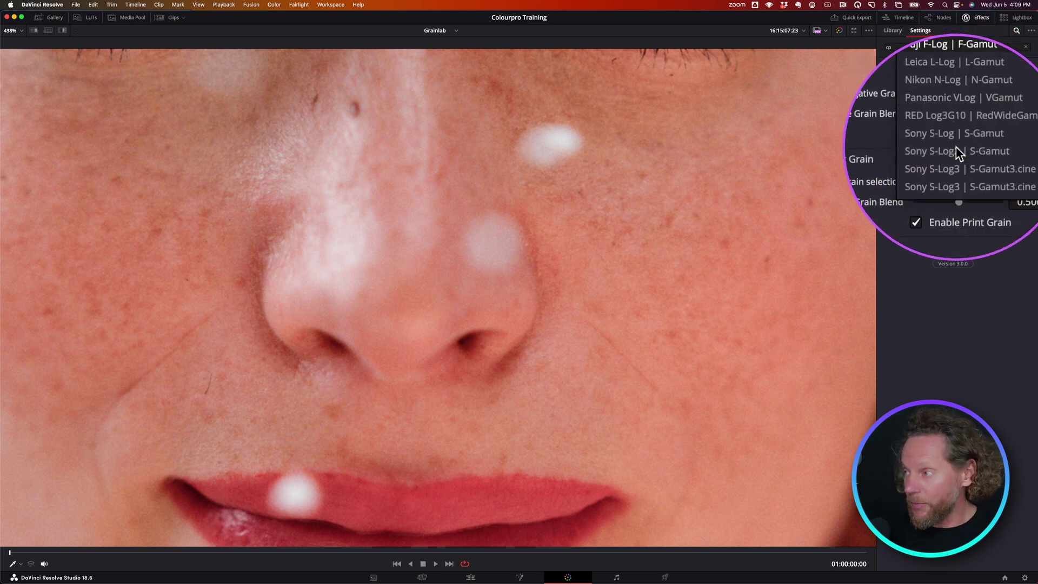
pyautogui.scroll(-3, 955, 153)
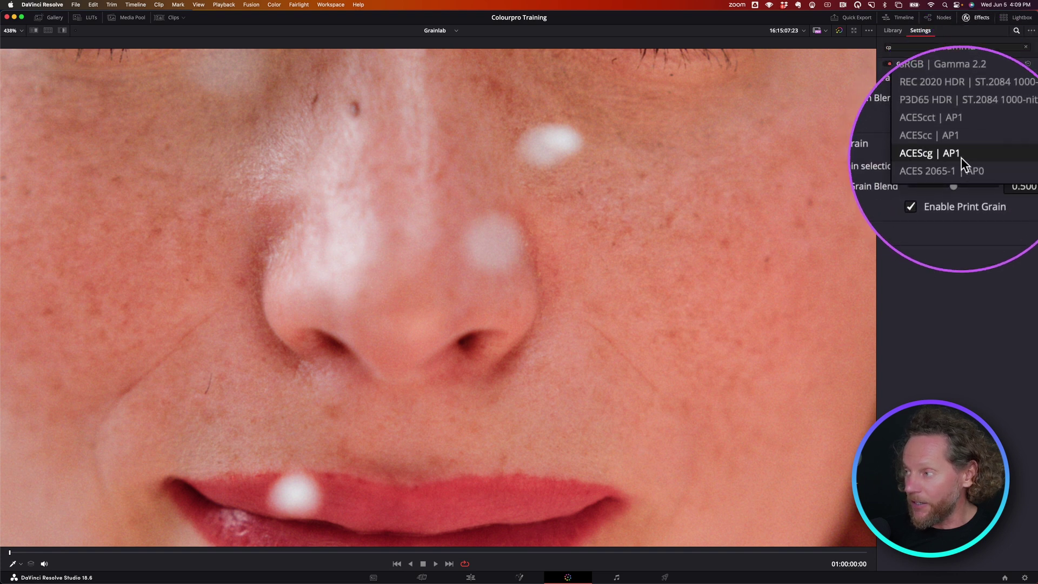
pyautogui.scroll(5, 962, 96)
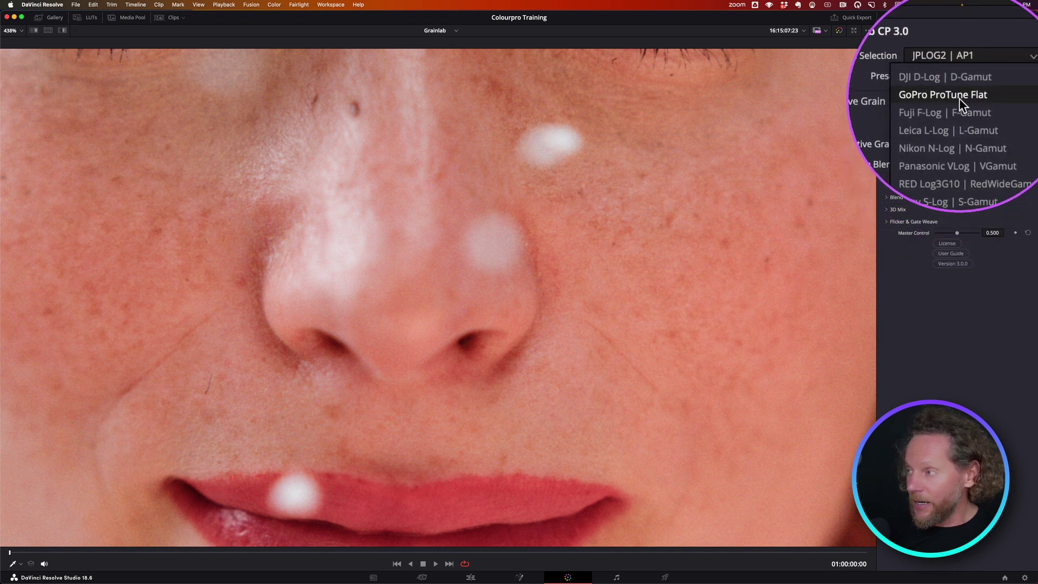
pyautogui.scroll(3, 959, 99)
pyautogui.scroll(2, 959, 99)
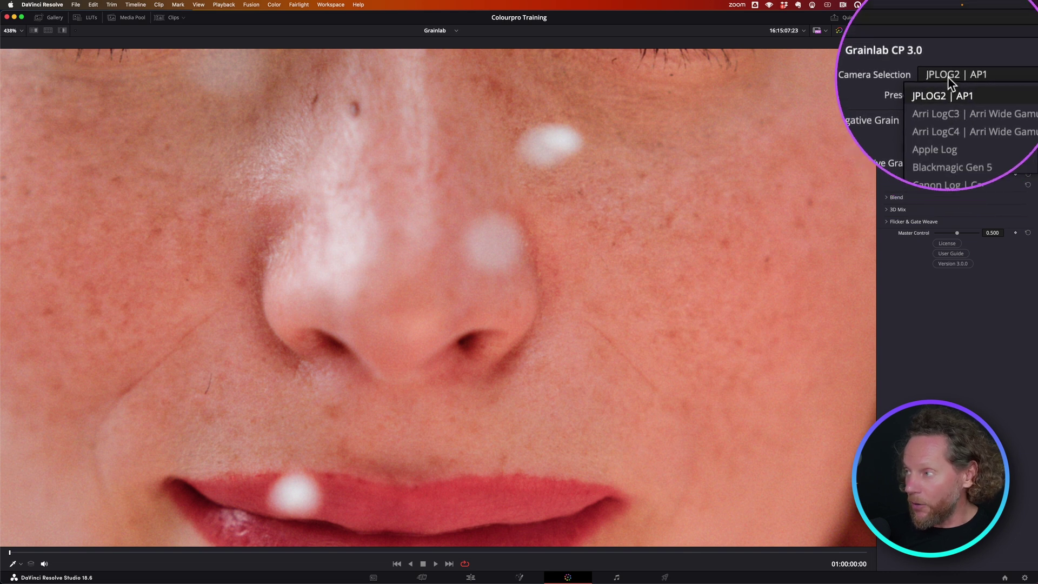
pyautogui.click(949, 86)
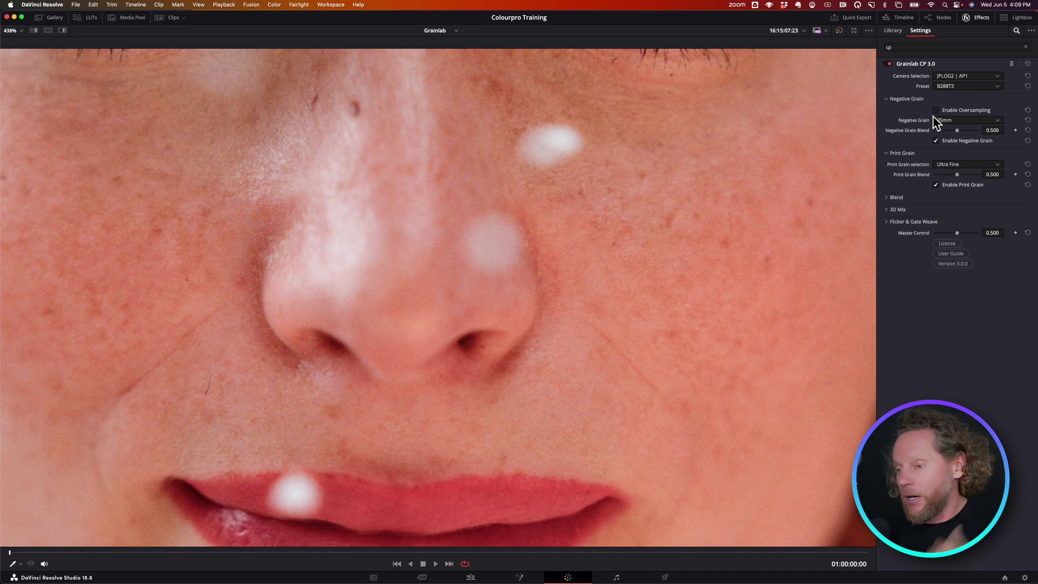
pyautogui.scroll(-2, 651, 198)
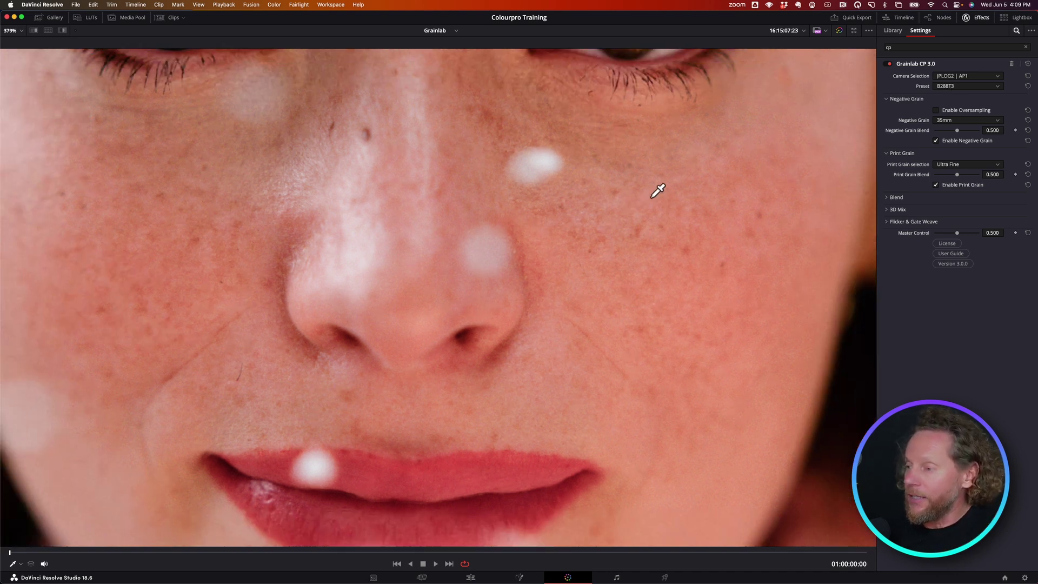
pyautogui.scroll(1, 658, 190)
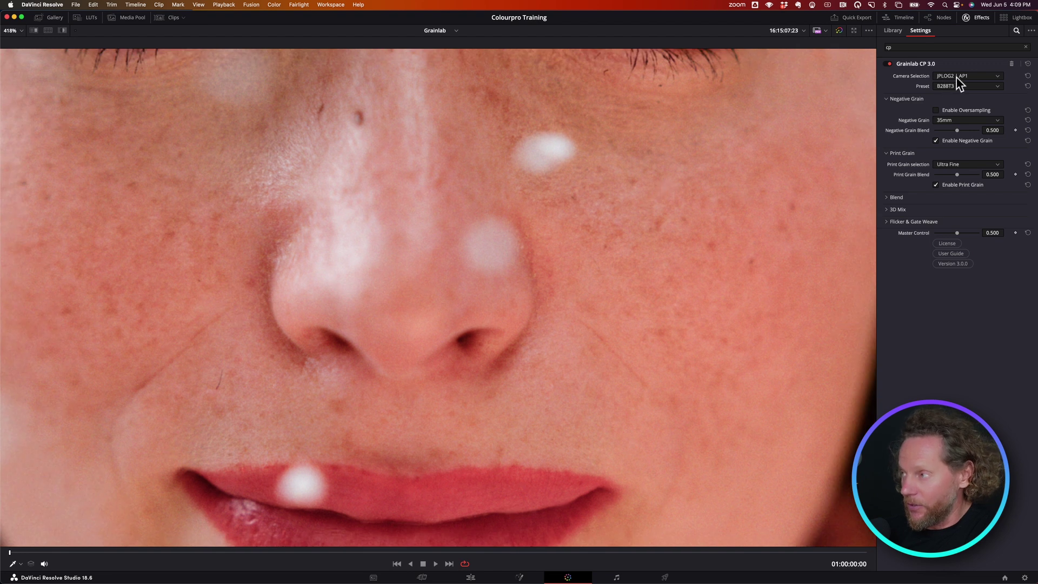
# Step: Leave the Grainlab preset at B288T3 and expand the Flicker & Gate Weave section
pyautogui.click(956, 86)
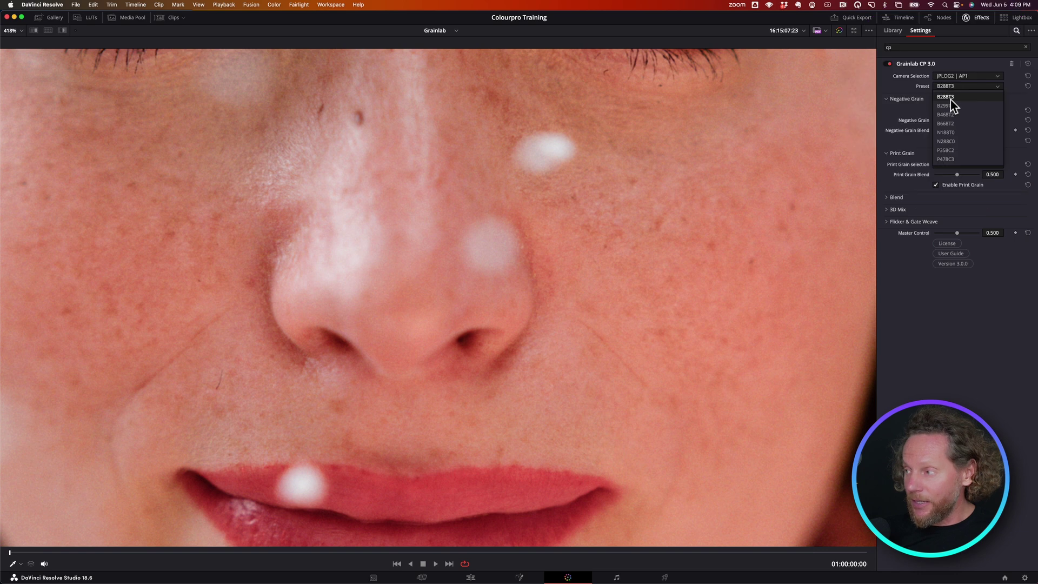
pyautogui.click(885, 223)
pyautogui.click(887, 223)
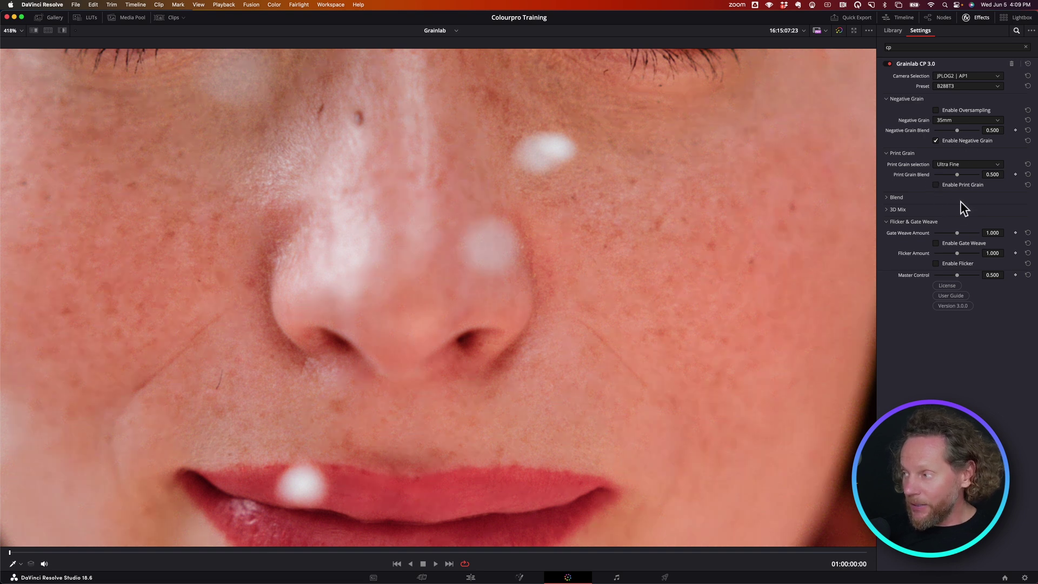
# Step: Expand the 3D Mix section and raise Negative Grain Blend to 0.899
pyautogui.click(887, 209)
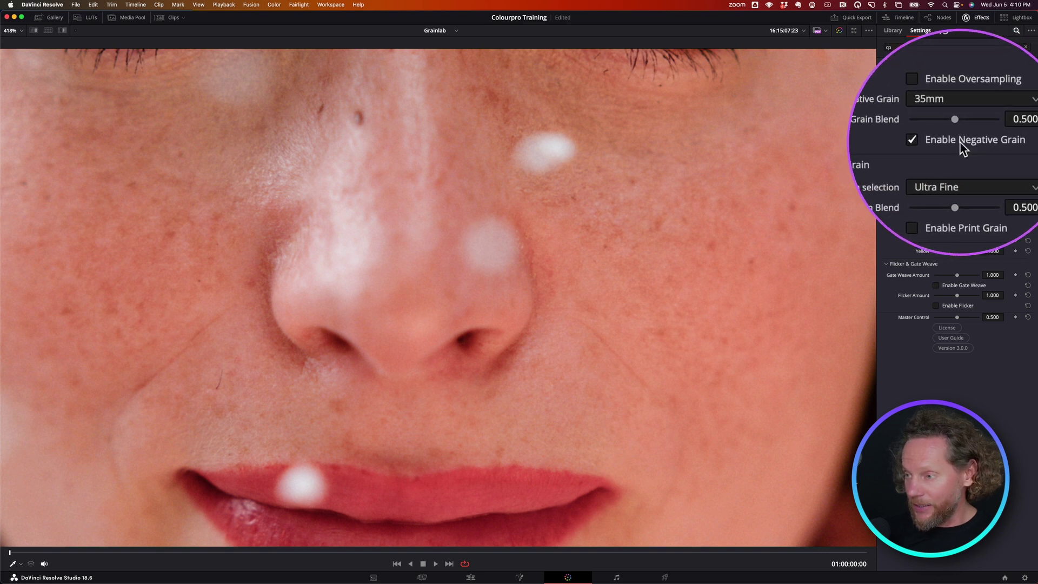
pyautogui.moveTo(958, 131)
pyautogui.mouseDown()
pyautogui.moveTo(989, 132)
pyautogui.moveTo(964, 132)
pyautogui.moveTo(975, 133)
pyautogui.mouseUp()
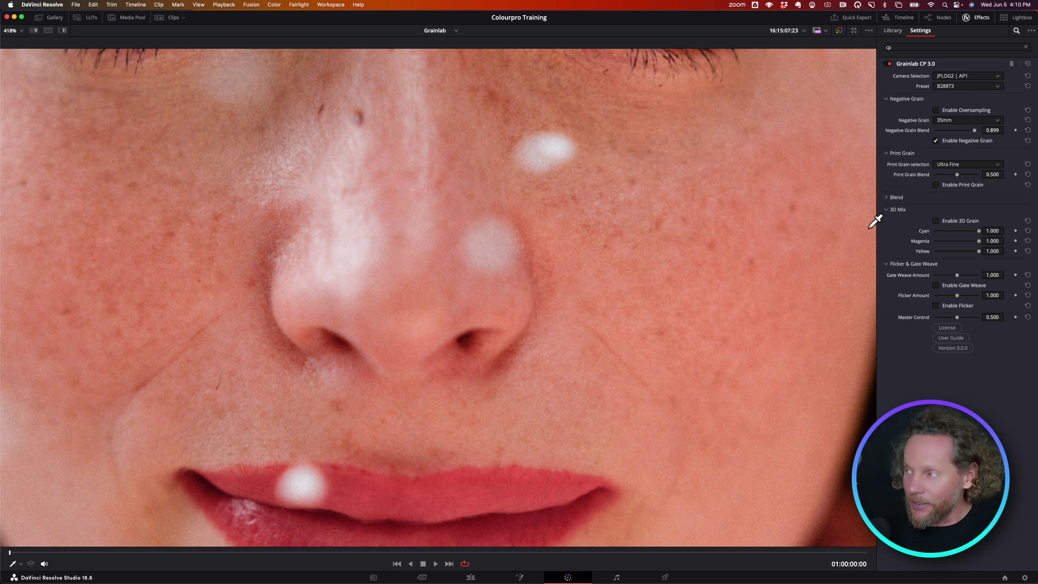
pyautogui.click(973, 121)
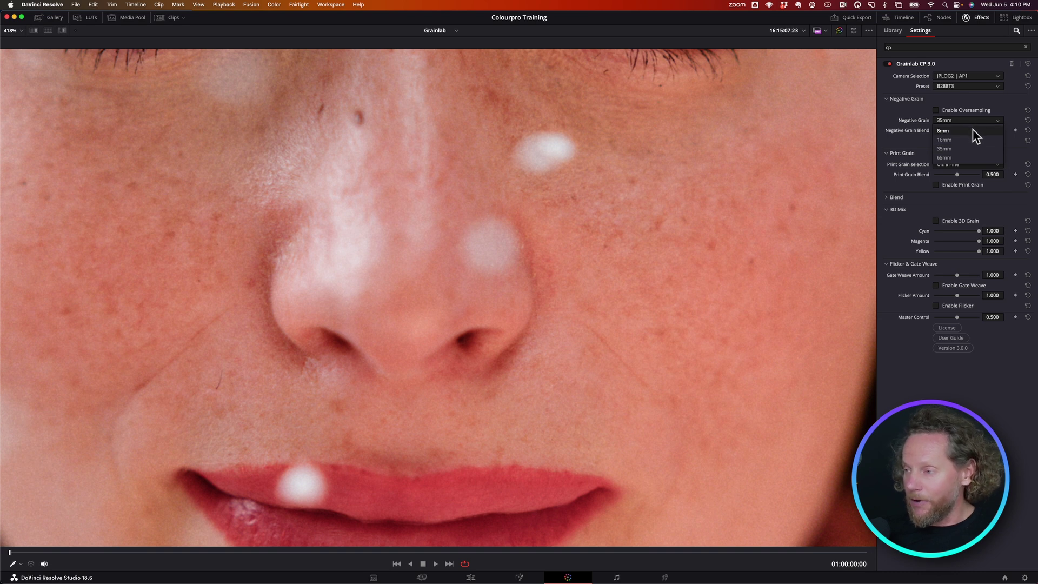
pyautogui.click(972, 130)
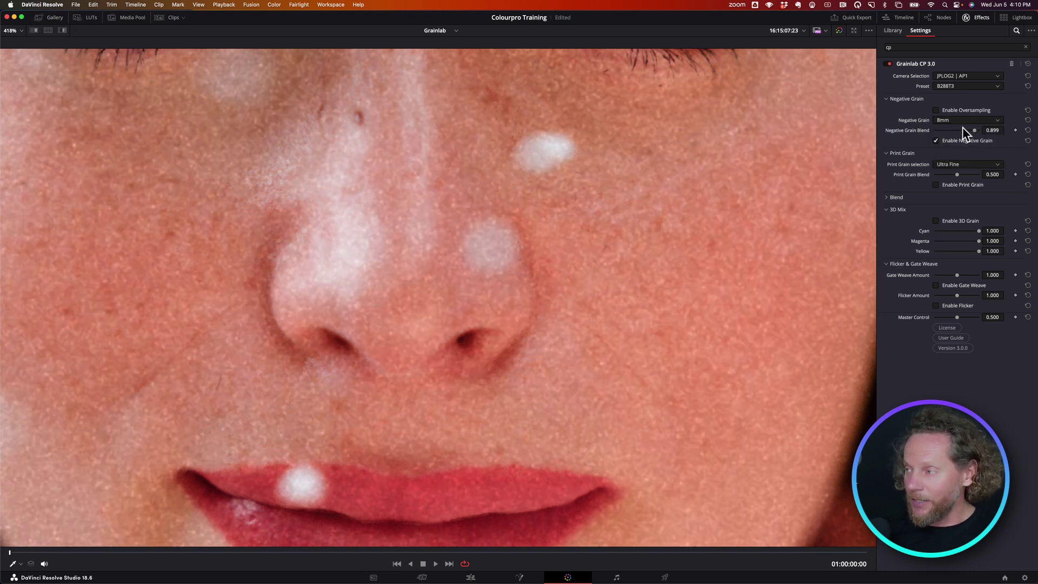
pyautogui.click(955, 121)
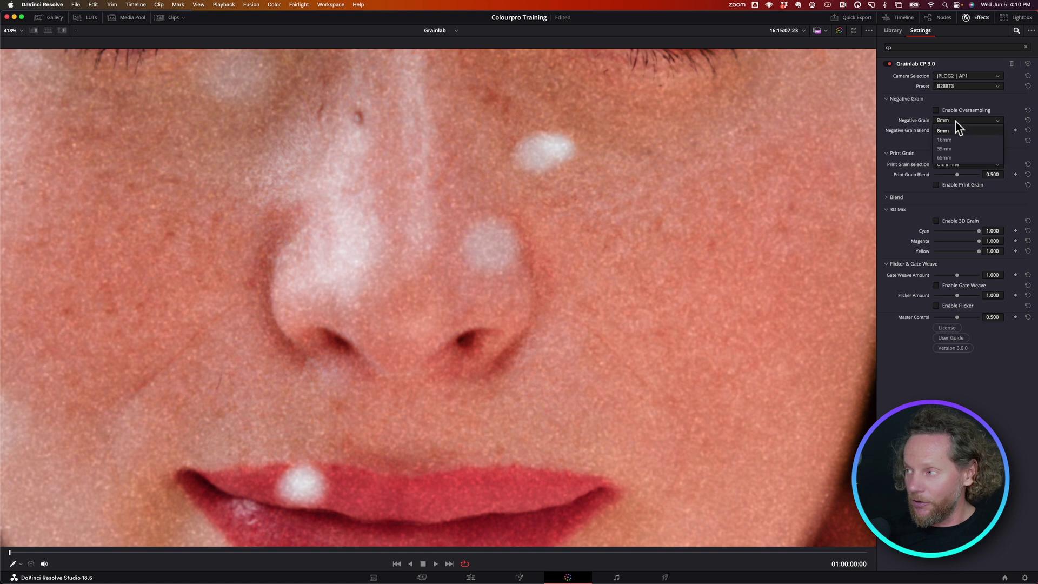
pyautogui.click(953, 159)
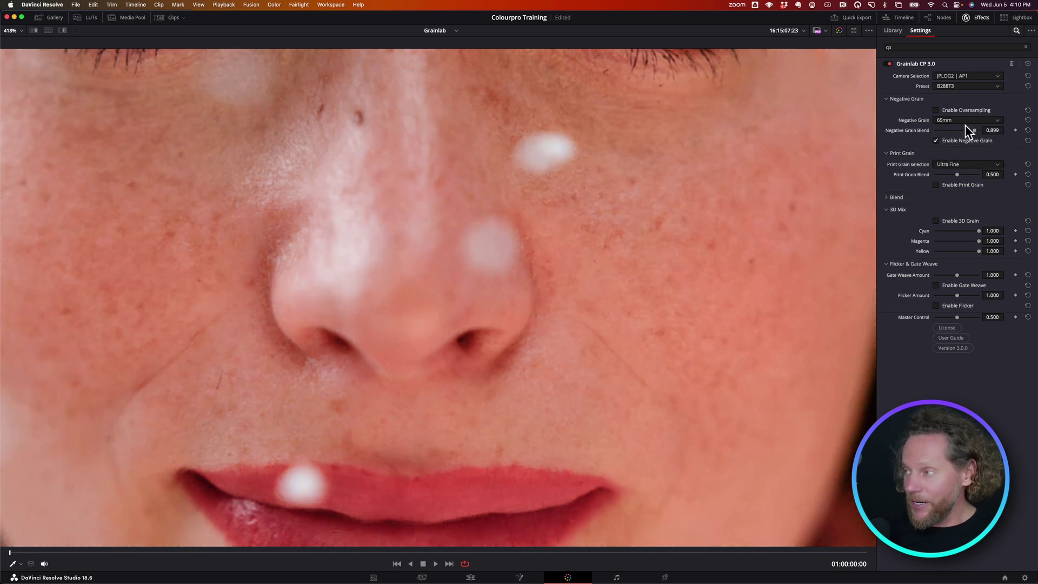
pyautogui.click(936, 141)
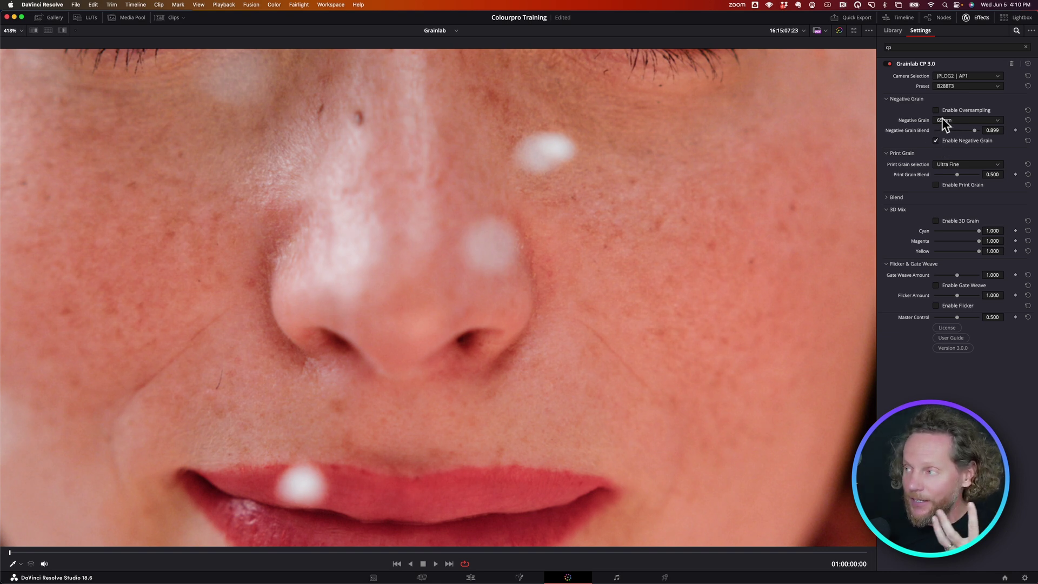
pyautogui.click(943, 121)
pyautogui.click(948, 148)
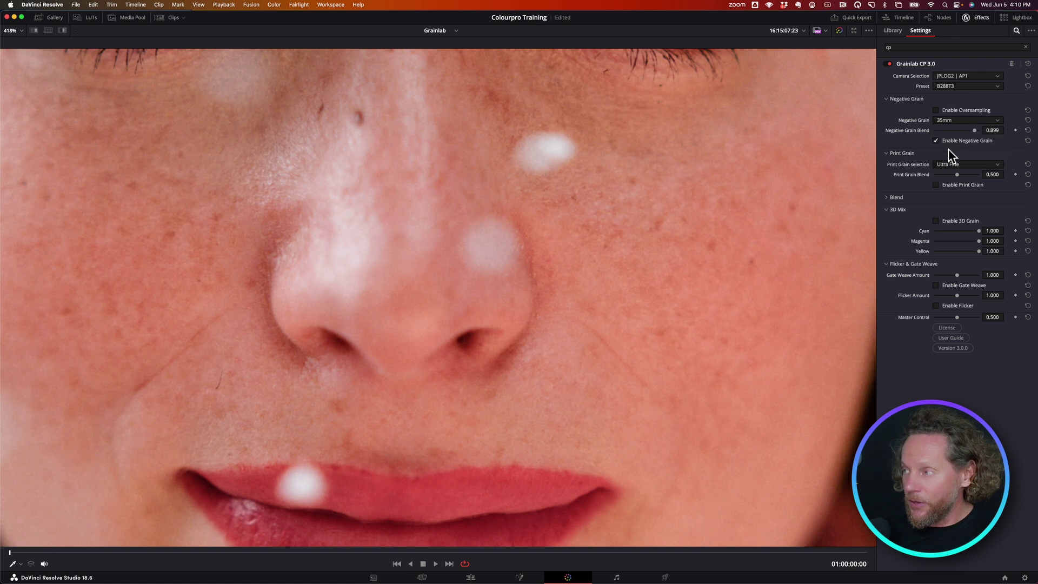
# Step: Lower Negative Grain Blend to 0.844 and compare the negative grain off and on
pyautogui.moveTo(974, 131); pyautogui.dragTo(972, 131)
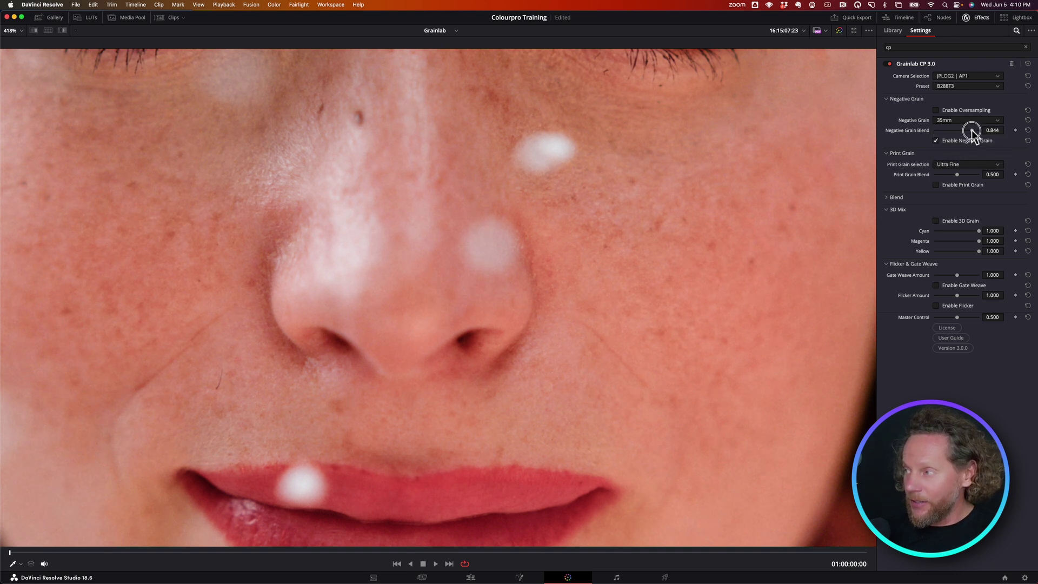
pyautogui.click(936, 141)
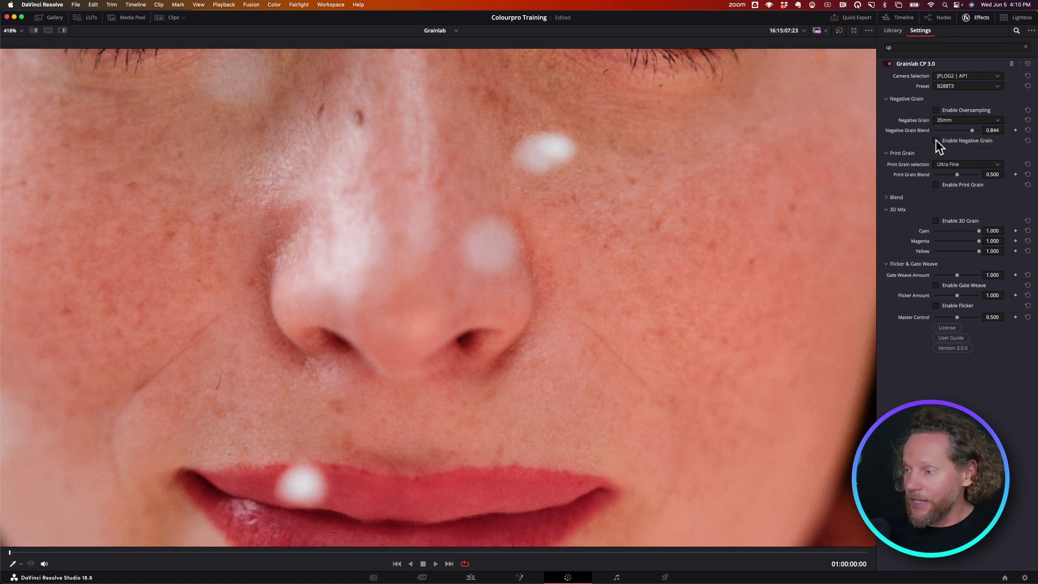
pyautogui.click(935, 141)
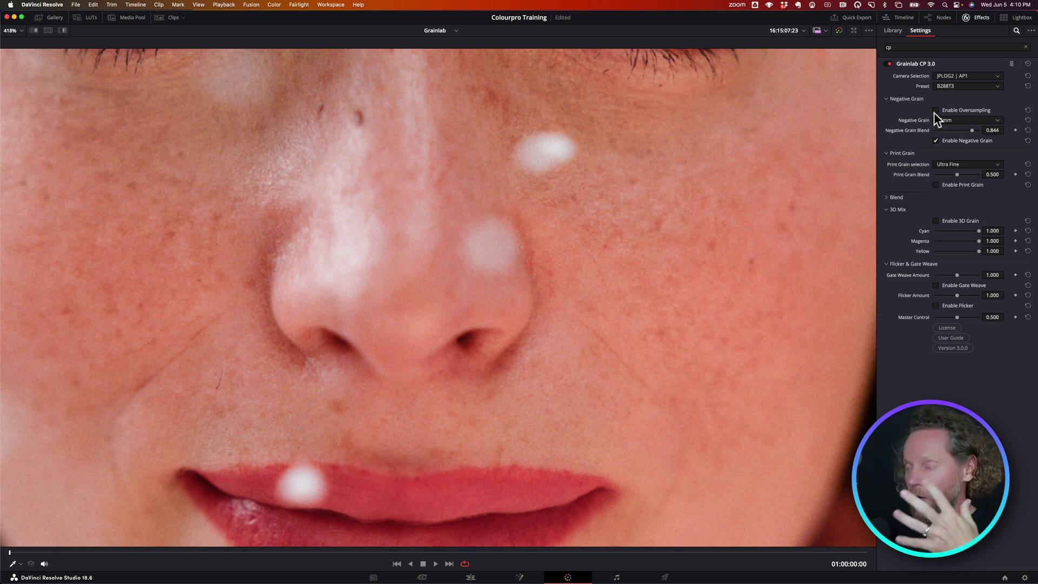
# Step: Enable Oversampling for the negative grain and return to the full Color page layout
pyautogui.scroll(-3, 658, 210)
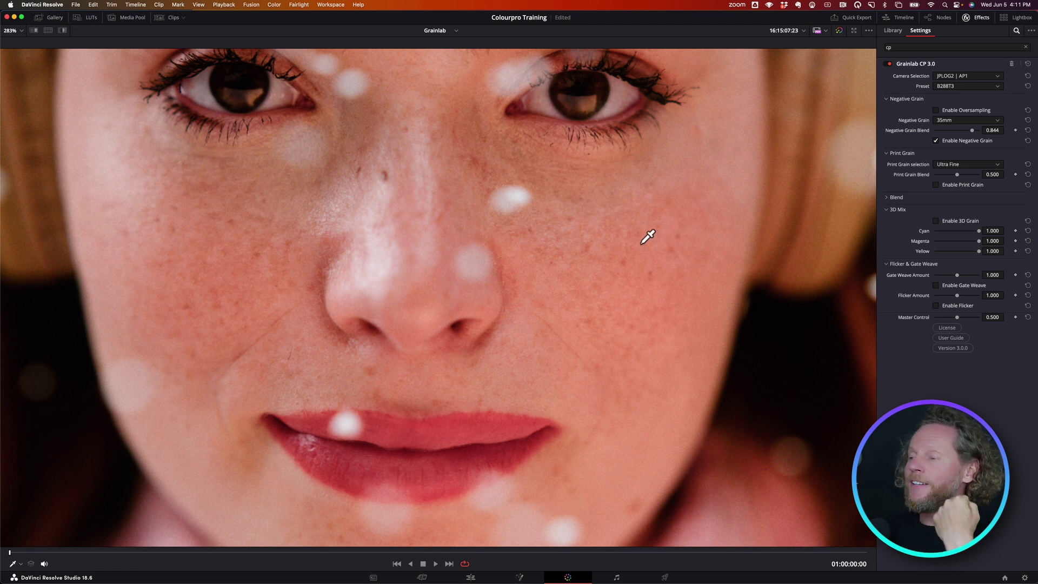
pyautogui.scroll(6, 647, 235)
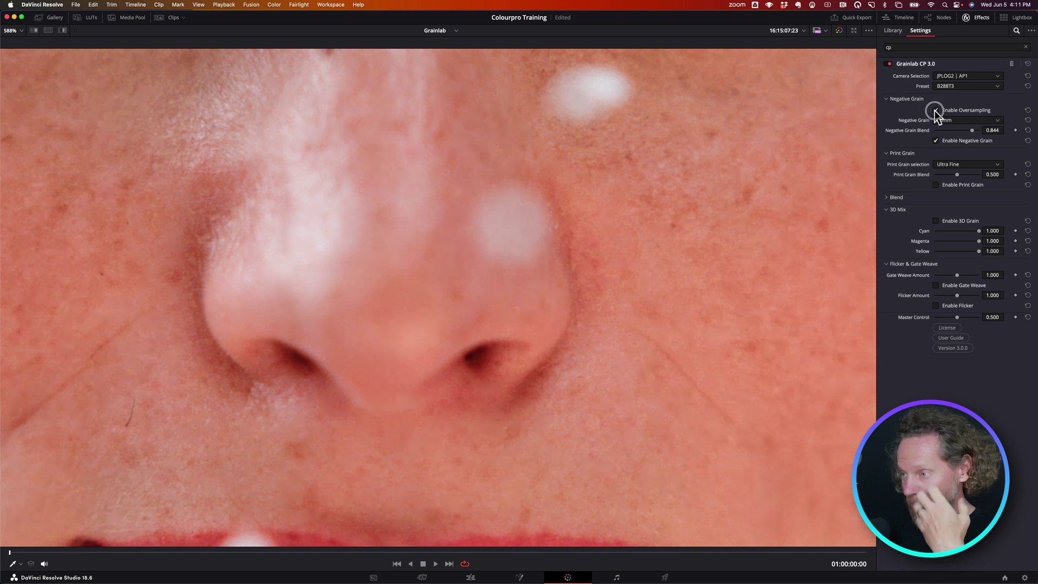
pyautogui.click(935, 111)
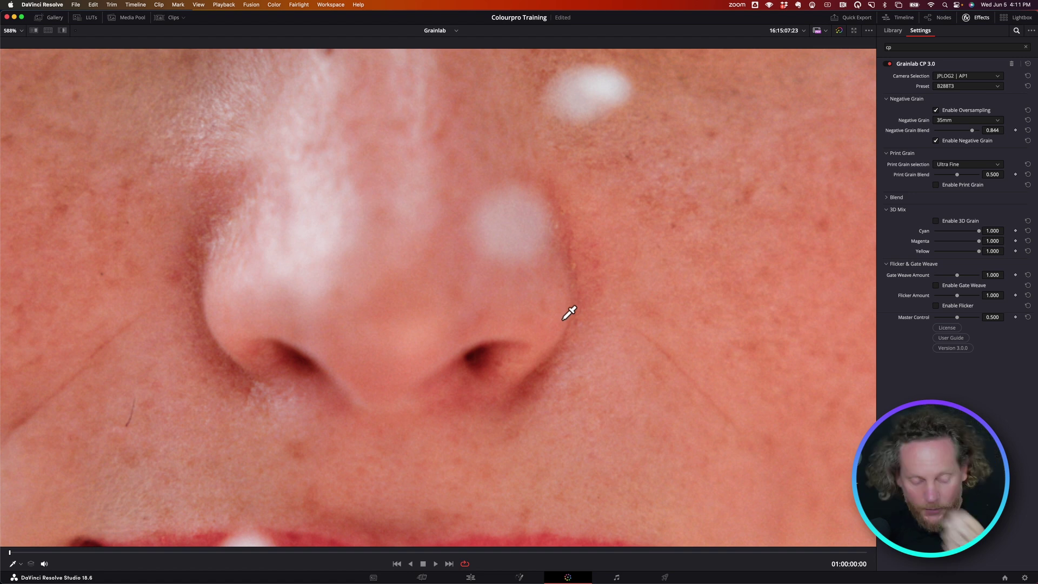
pyautogui.hotkey('shift', 'f')
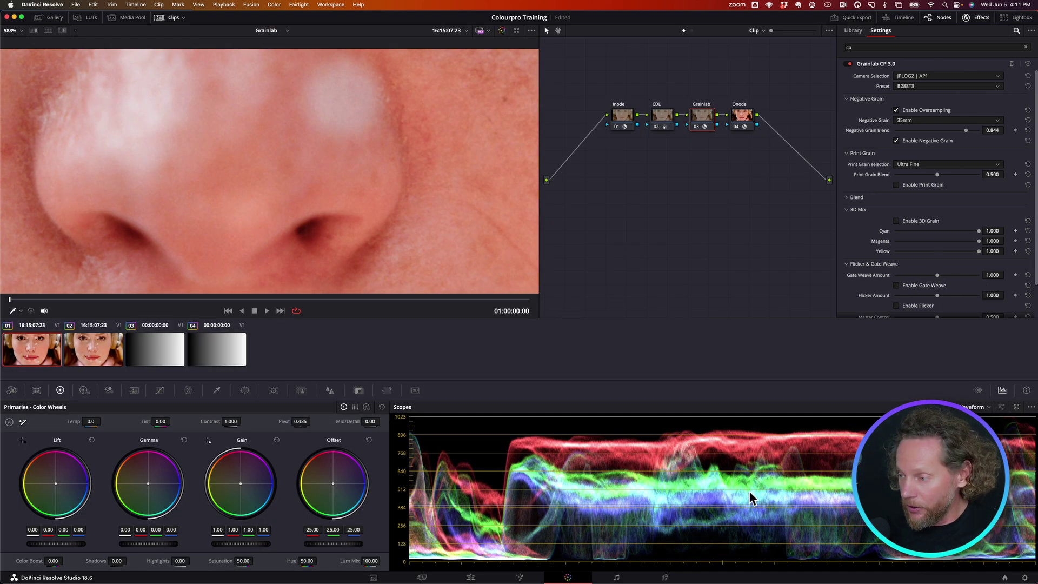
# Step: Compare the negative grain off and on twice, then enlarge the viewer with Alt+F
pyautogui.click(895, 140)
pyautogui.click(896, 141)
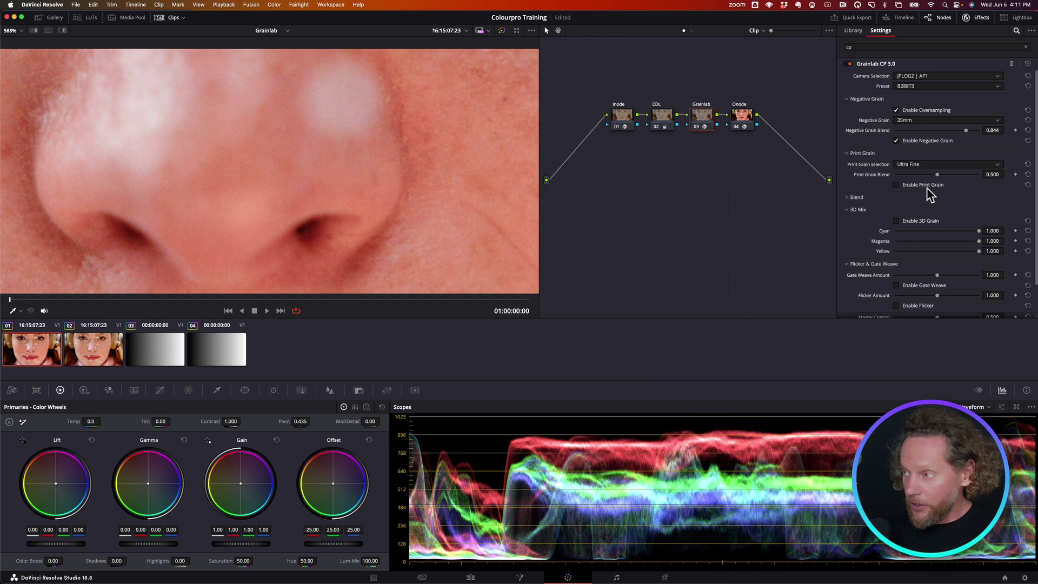
pyautogui.click(896, 141)
pyautogui.click(896, 141)
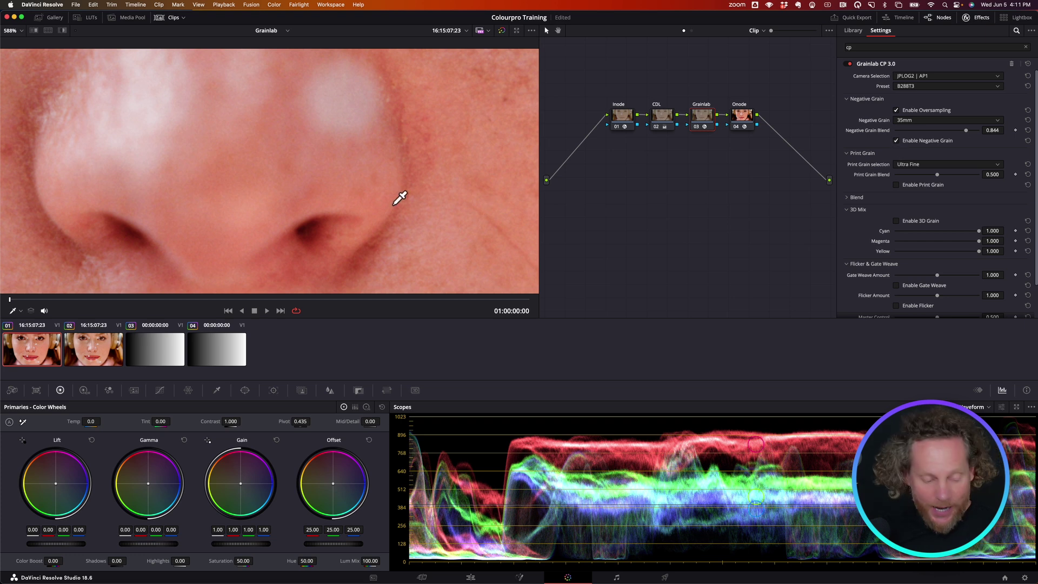
pyautogui.hotkey('alt', 'f')
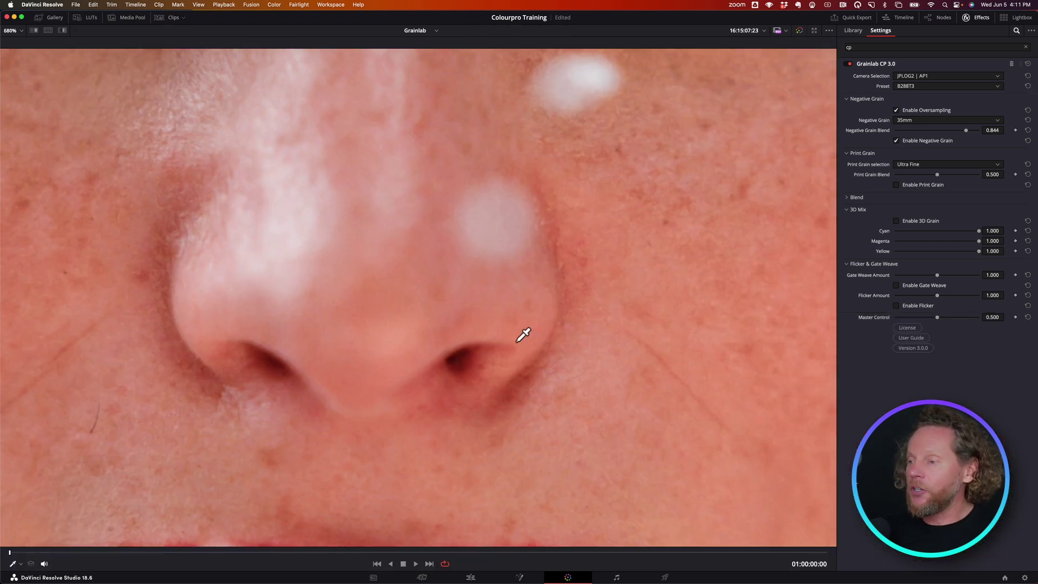
# Step: Compare the negative grain off and on, then set Negative Grain Blend to 0.850
pyautogui.scroll(-3, 523, 335)
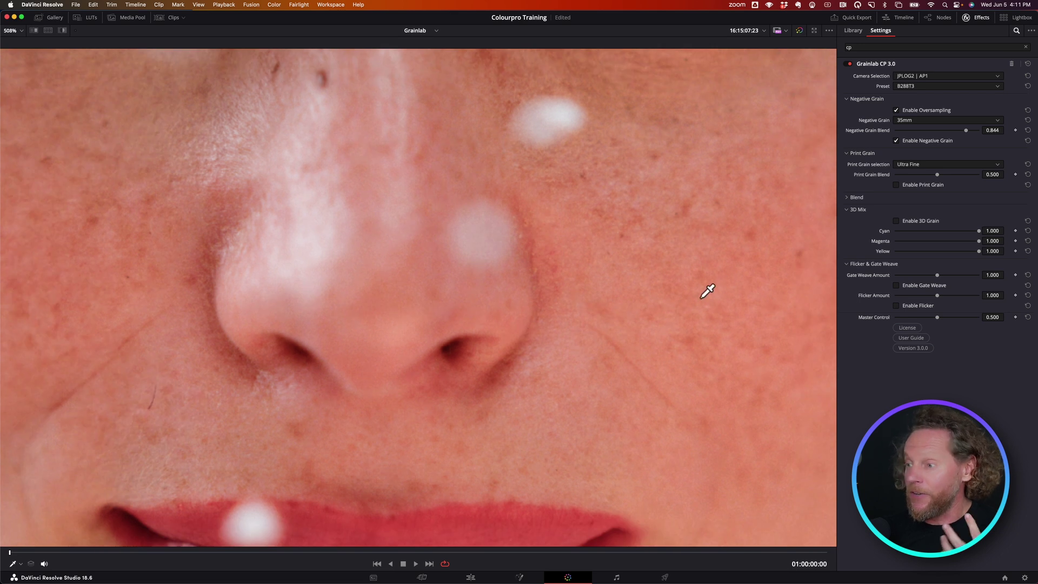
pyautogui.scroll(-3, 708, 290)
pyautogui.scroll(-1, 612, 294)
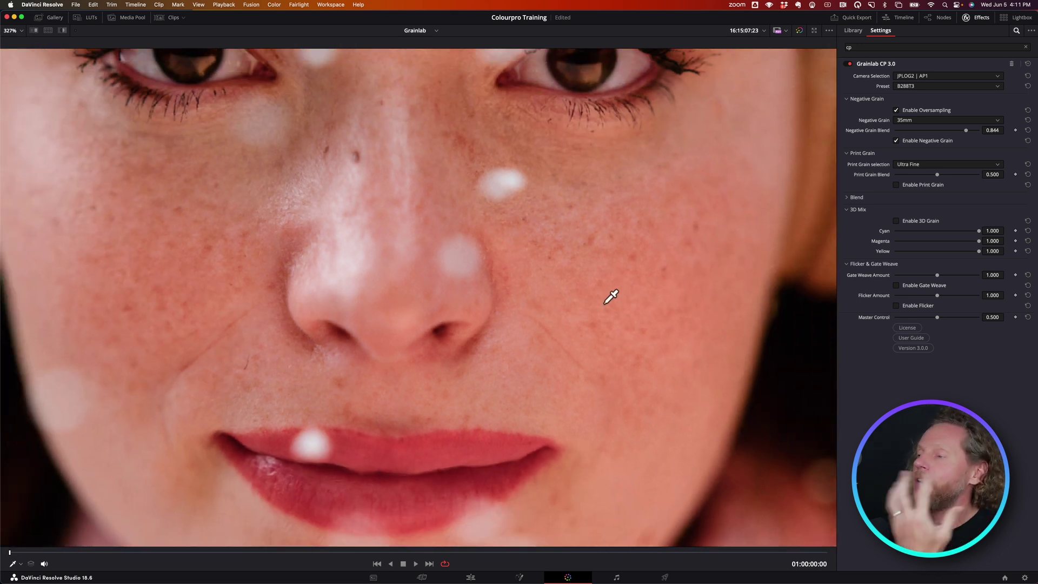
pyautogui.scroll(-1, 611, 296)
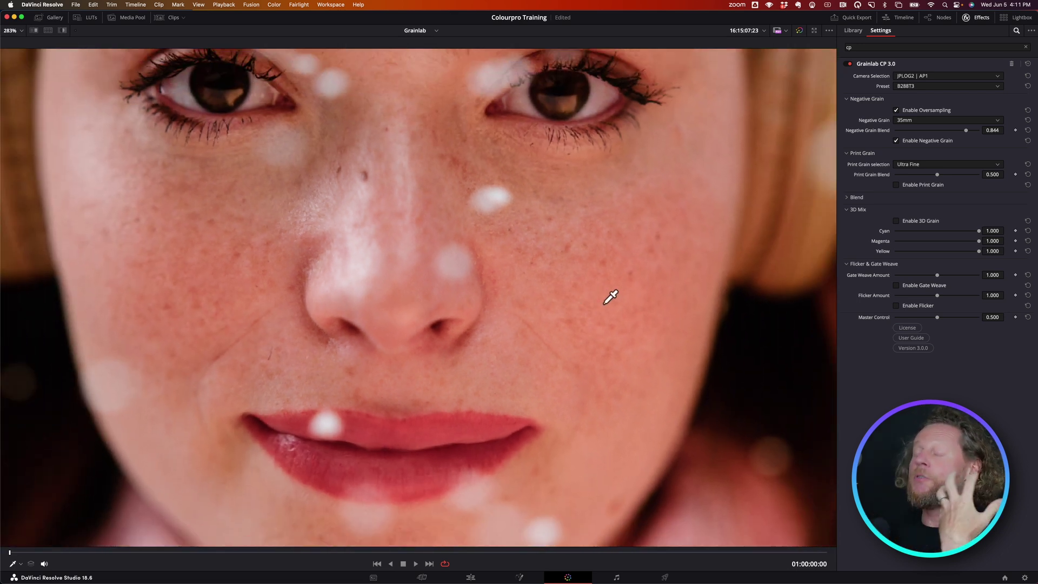
pyautogui.scroll(1, 557, 287)
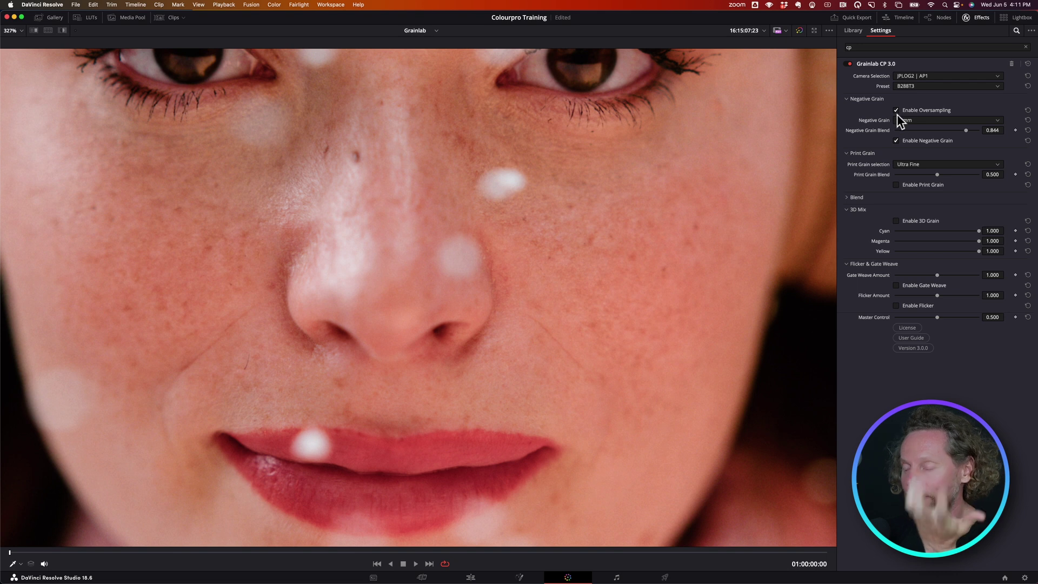
pyautogui.click(896, 140)
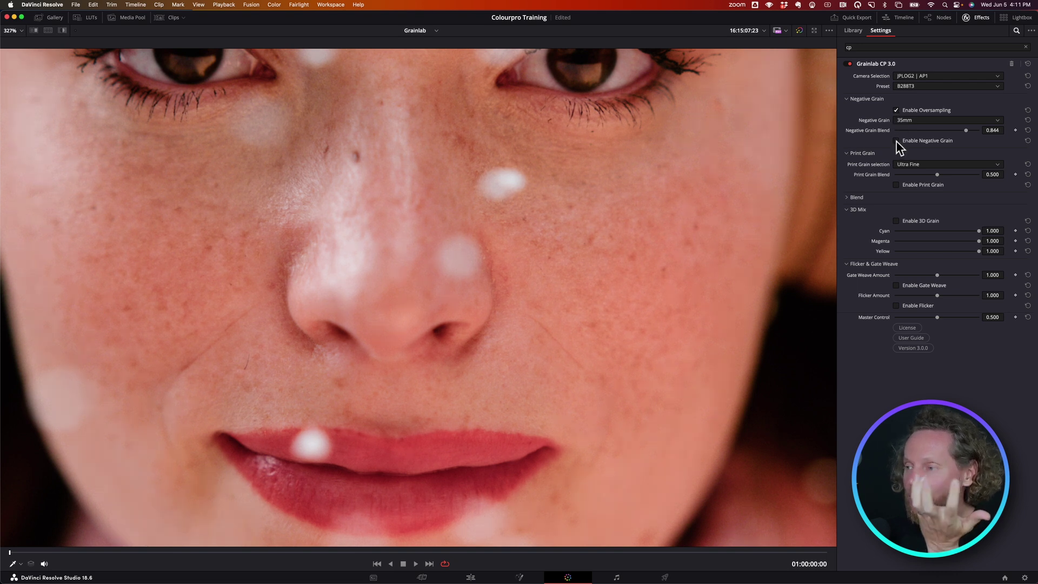
pyautogui.click(896, 140)
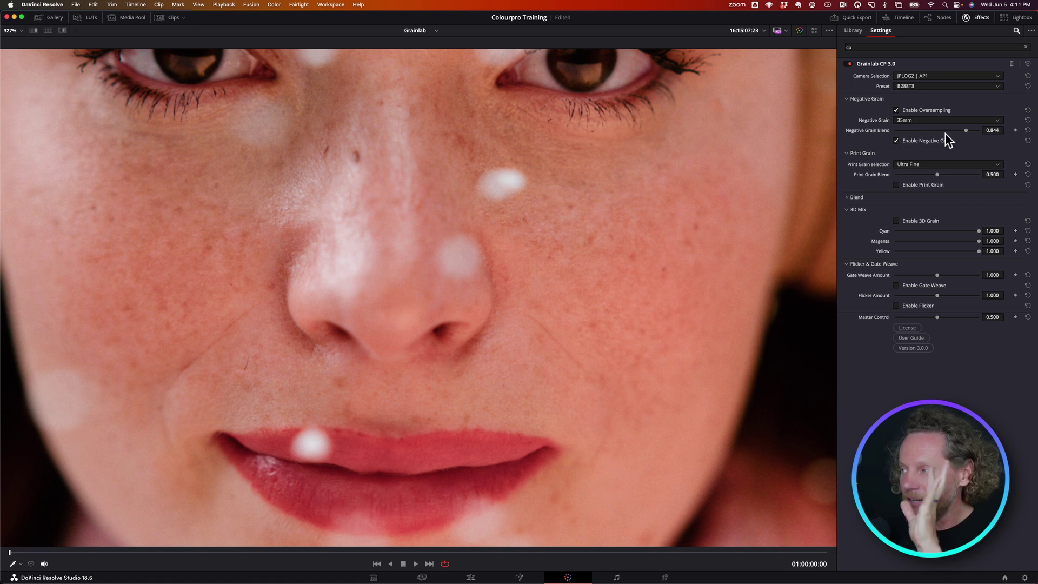
pyautogui.moveTo(966, 130); pyautogui.dragTo(966, 130)
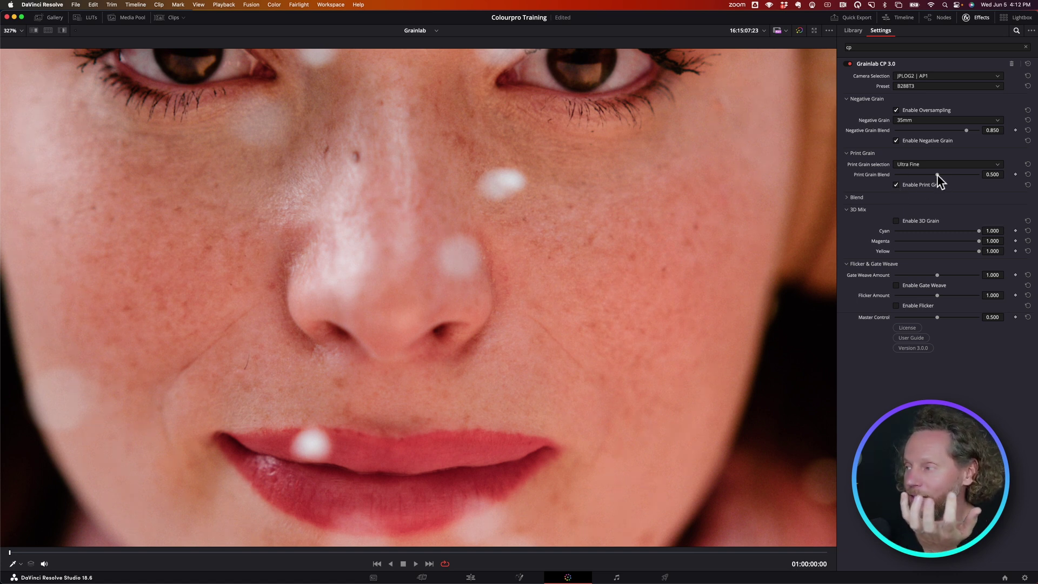
# Step: Try Heavy, then Strong, as the print grain type
pyautogui.click(922, 164)
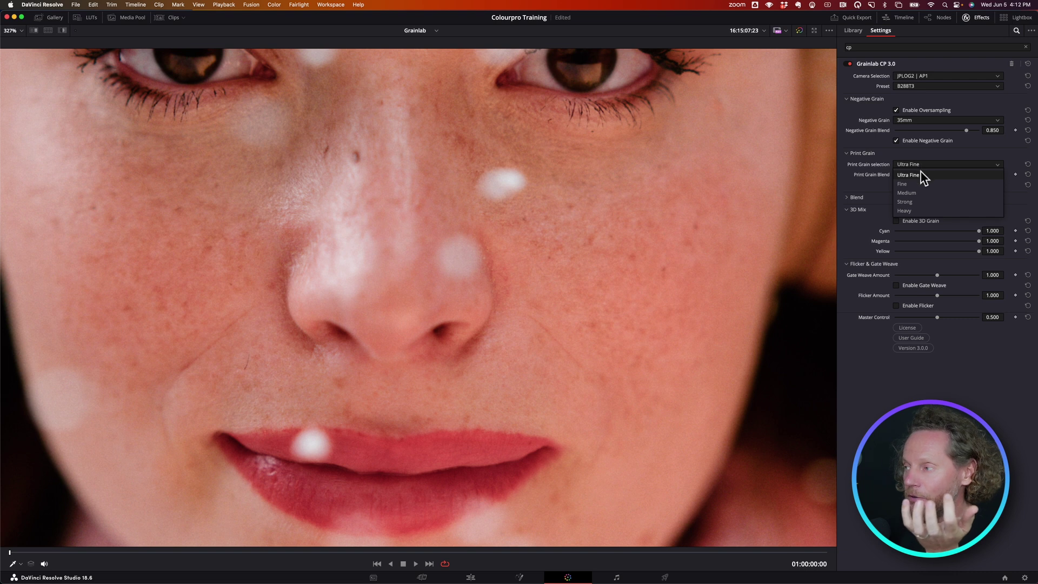
pyautogui.click(915, 211)
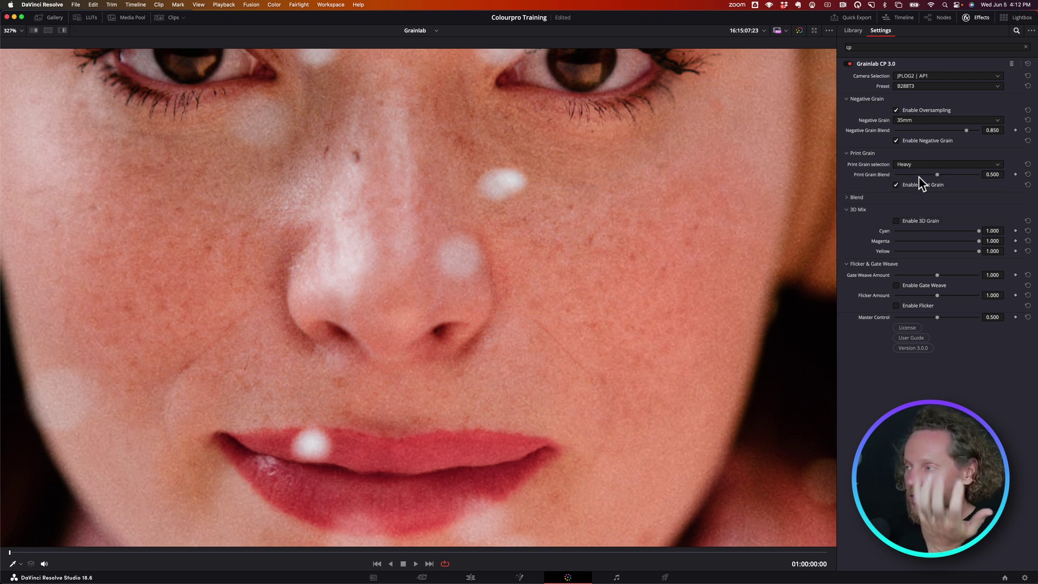
pyautogui.scroll(3, 645, 263)
pyautogui.scroll(-1, 645, 264)
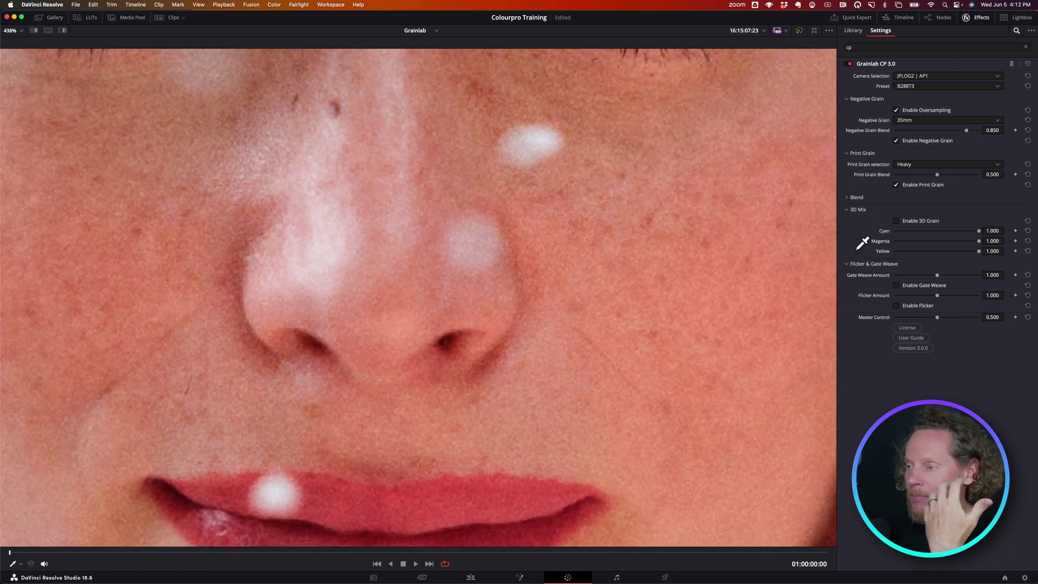
pyautogui.click(914, 165)
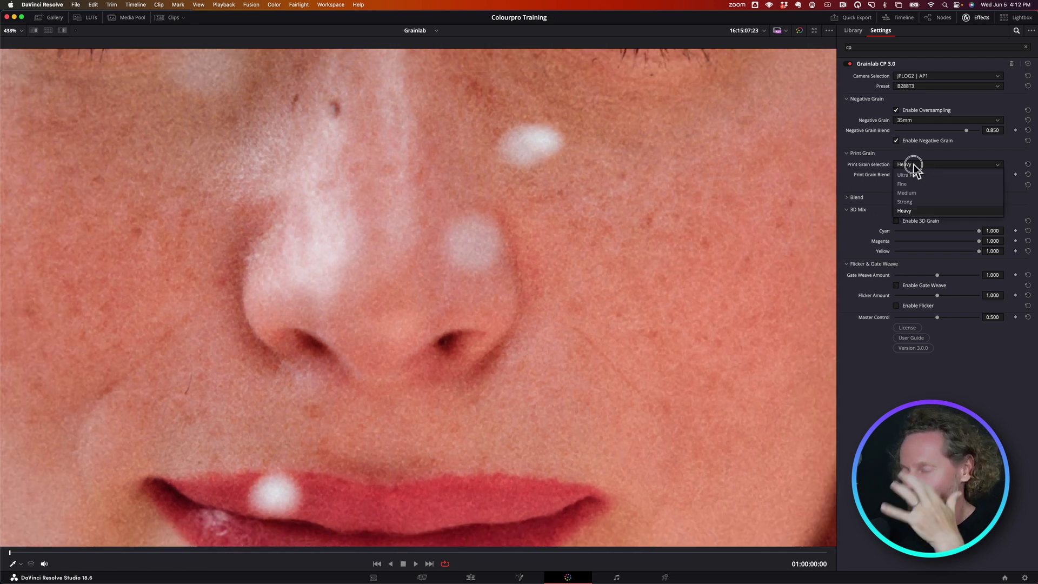
pyautogui.click(921, 202)
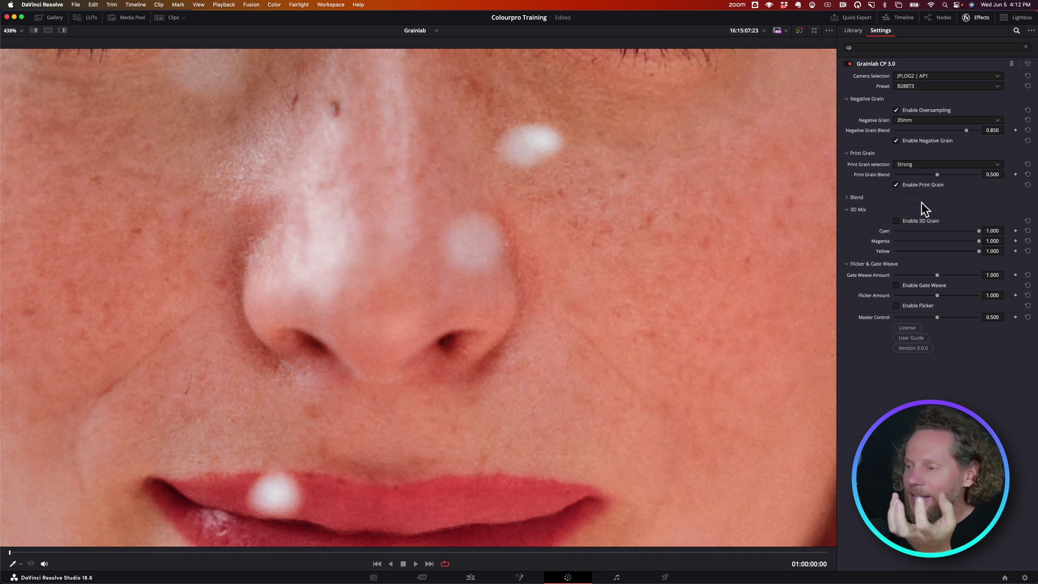
# Step: Compare Fine and Ultra Fine, settle on Strong print grain and set its blend to 0.546
pyautogui.click(912, 165)
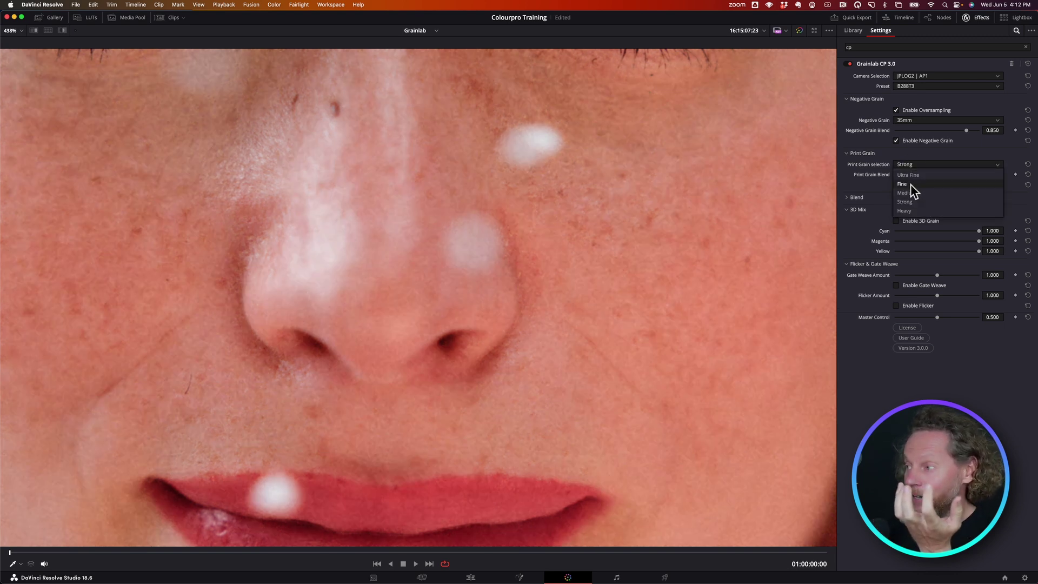
pyautogui.click(911, 185)
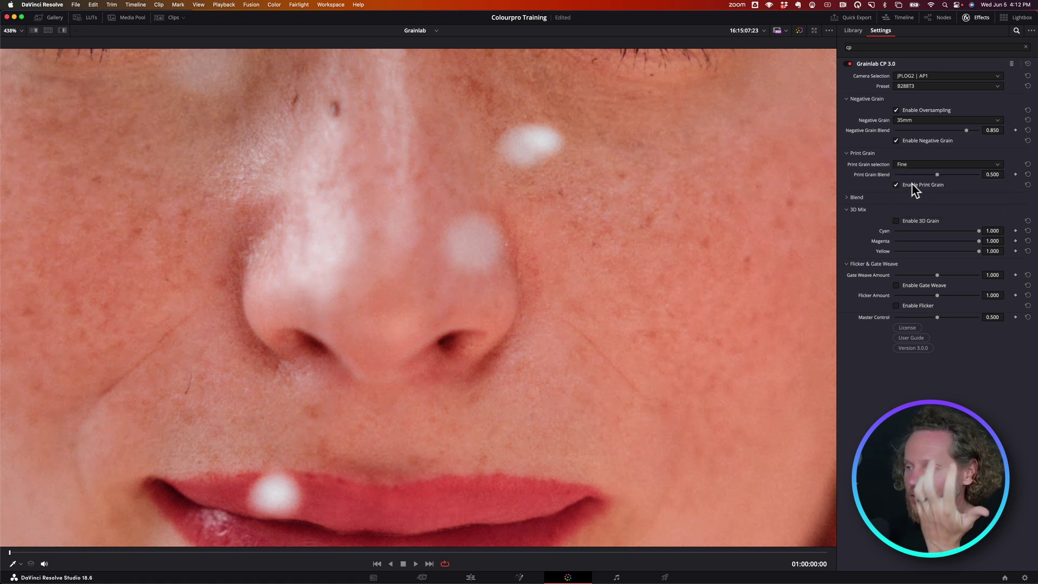
pyautogui.click(911, 165)
pyautogui.click(912, 176)
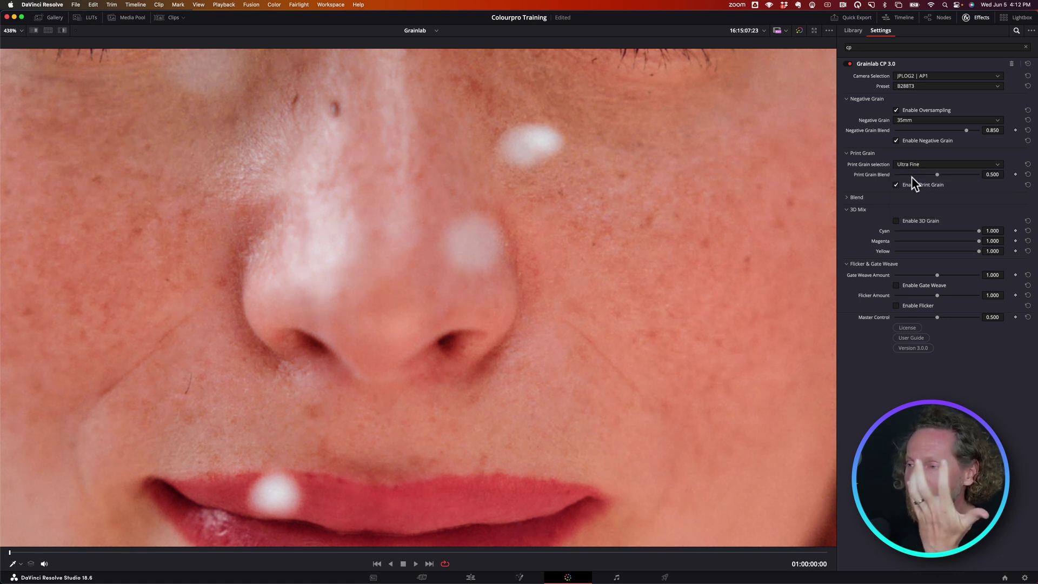
pyautogui.click(912, 164)
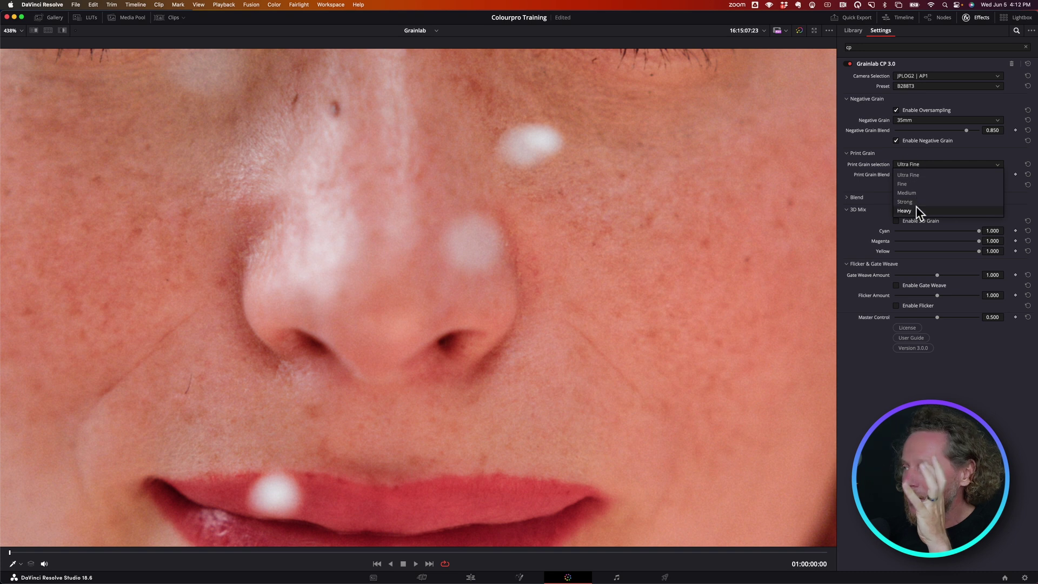
pyautogui.click(914, 202)
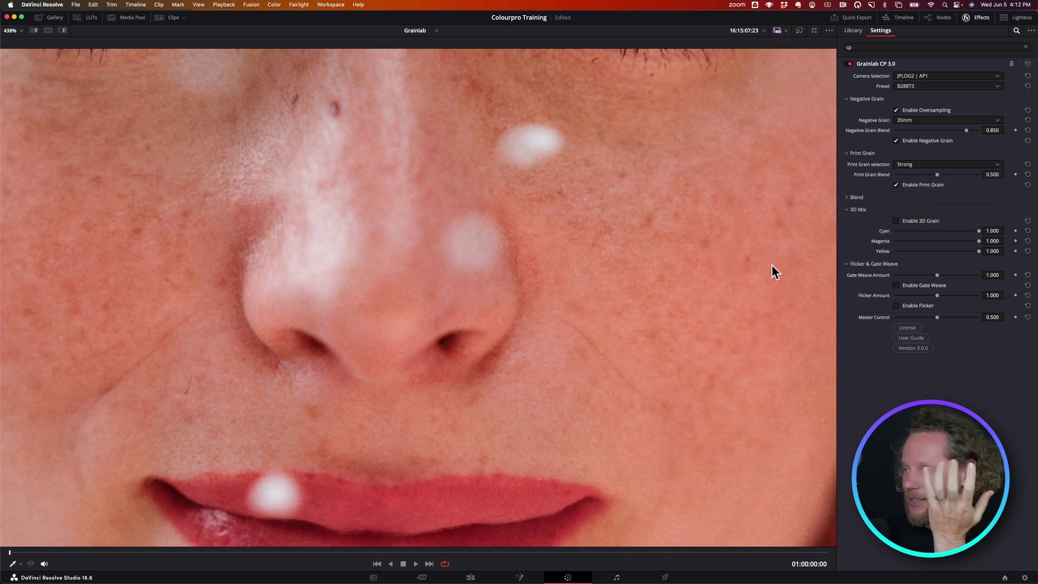
pyautogui.moveTo(936, 174); pyautogui.dragTo(934, 175)
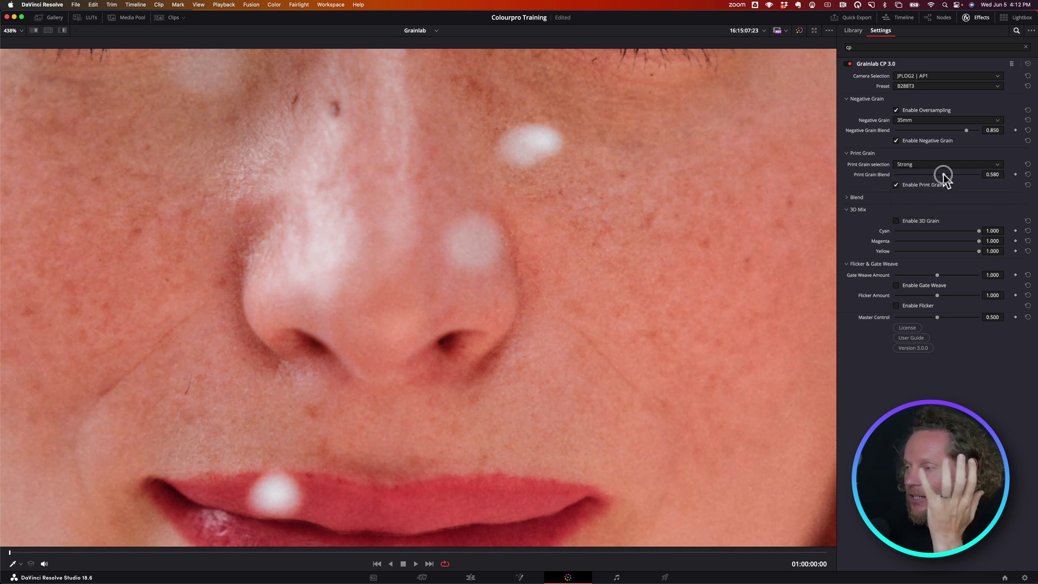
pyautogui.moveTo(943, 174); pyautogui.dragTo(940, 175)
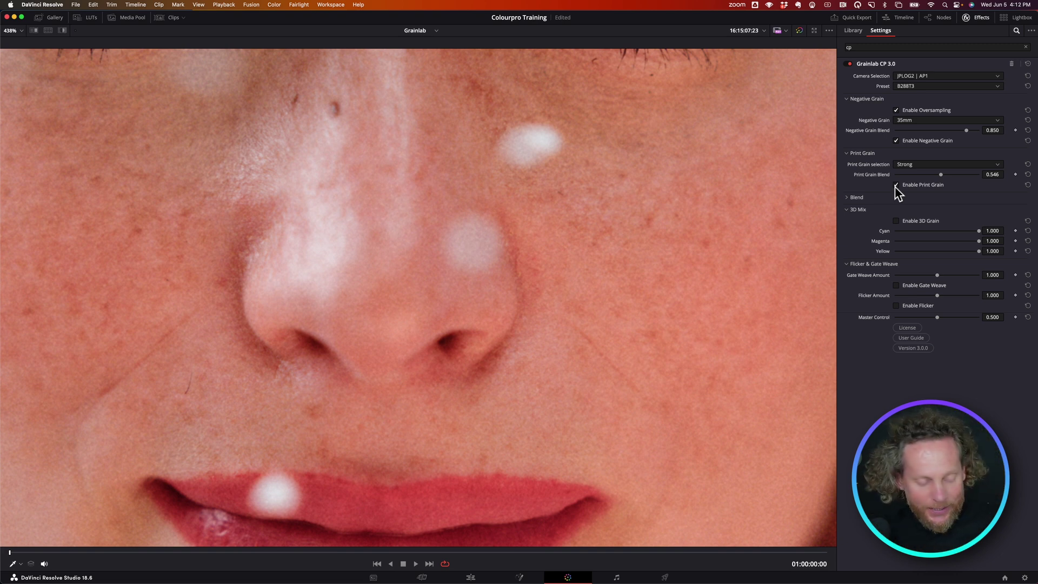
pyautogui.hotkey('alt', 'f')
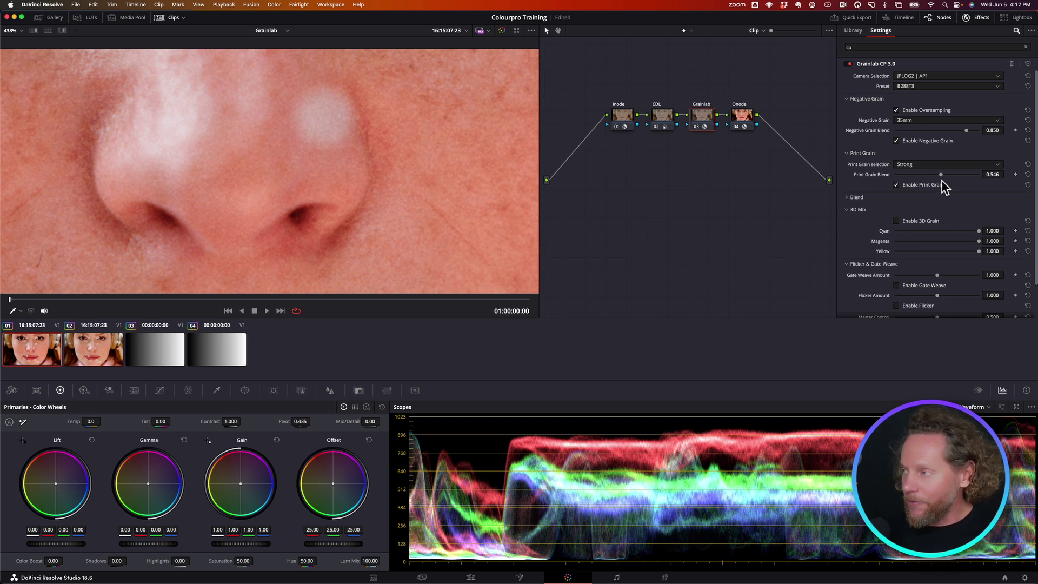
pyautogui.click(695, 127)
pyautogui.click(695, 127)
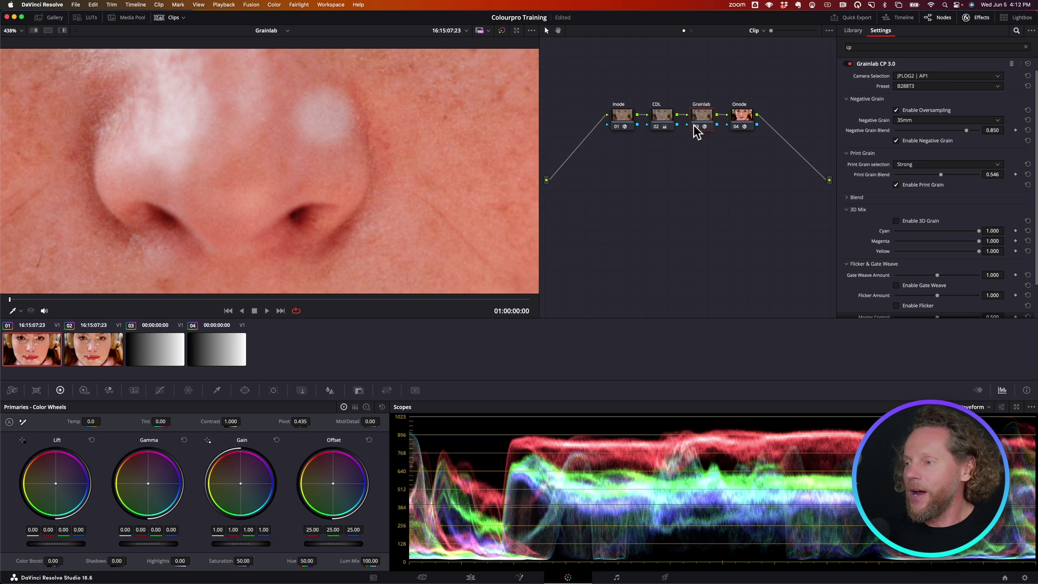
pyautogui.click(695, 127)
pyautogui.click(695, 127)
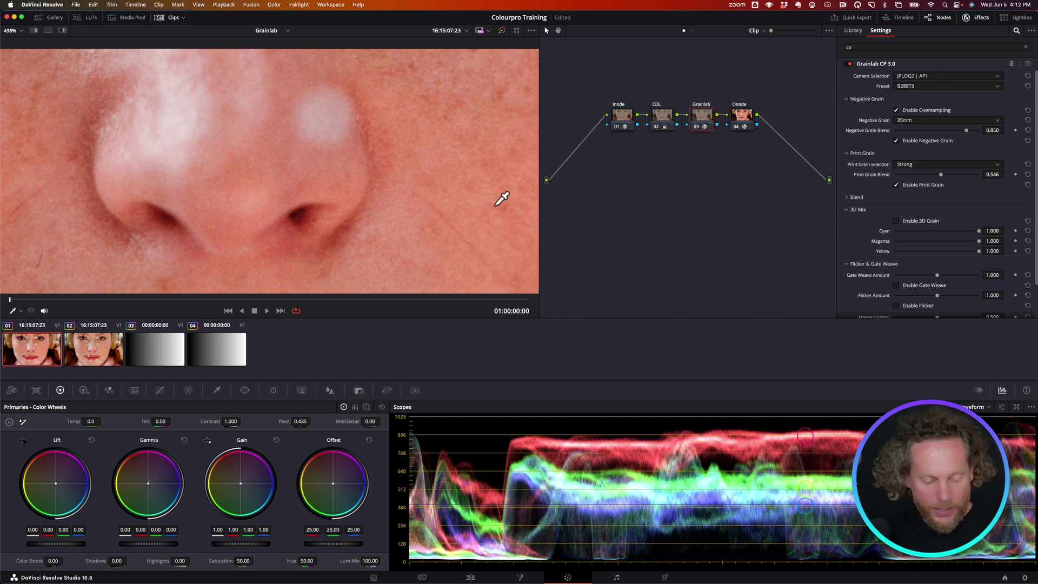
pyautogui.hotkey('alt', 'f')
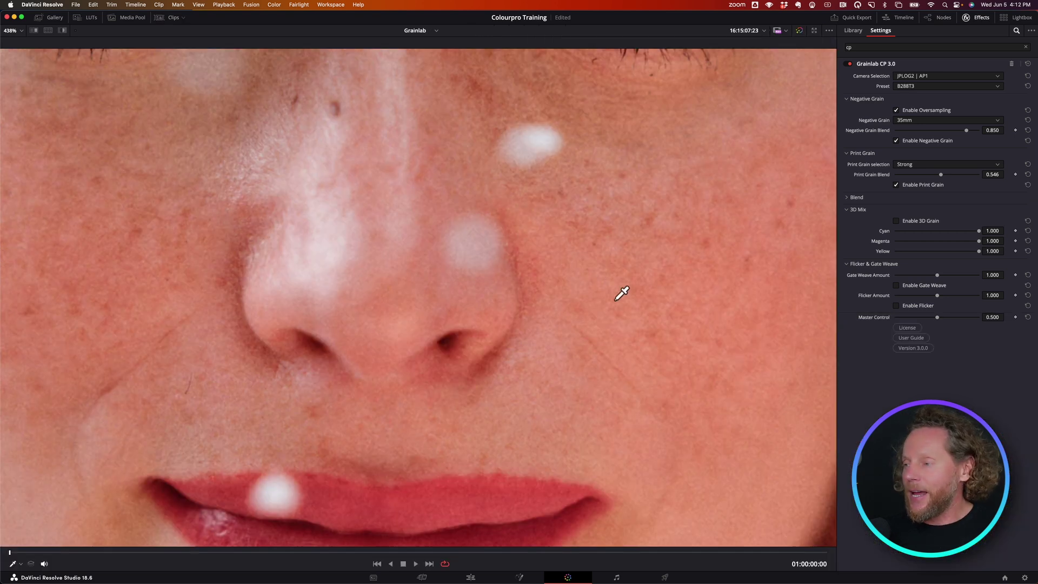
pyautogui.scroll(-8, 524, 302)
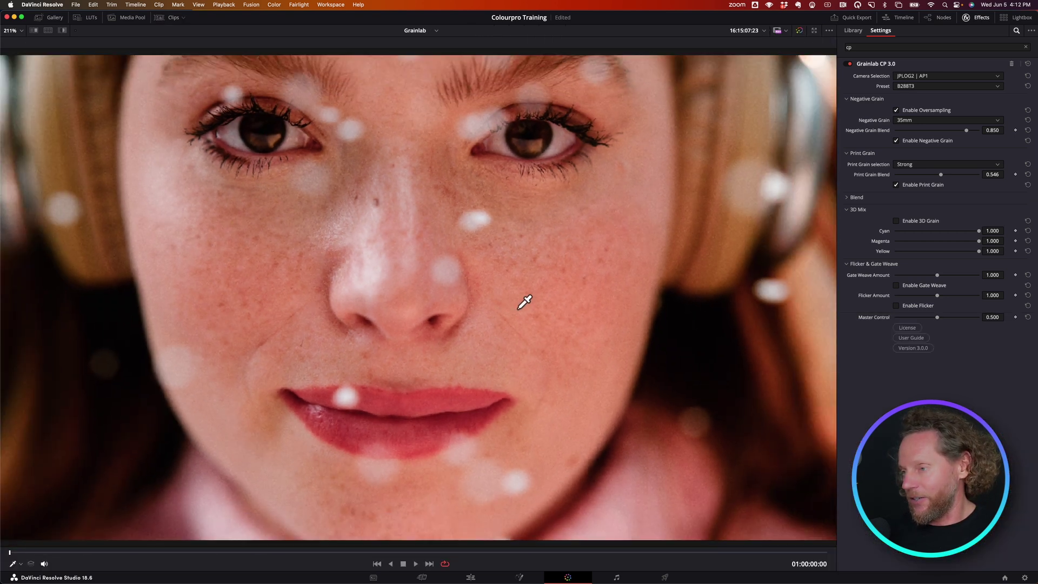
pyautogui.scroll(4, 524, 302)
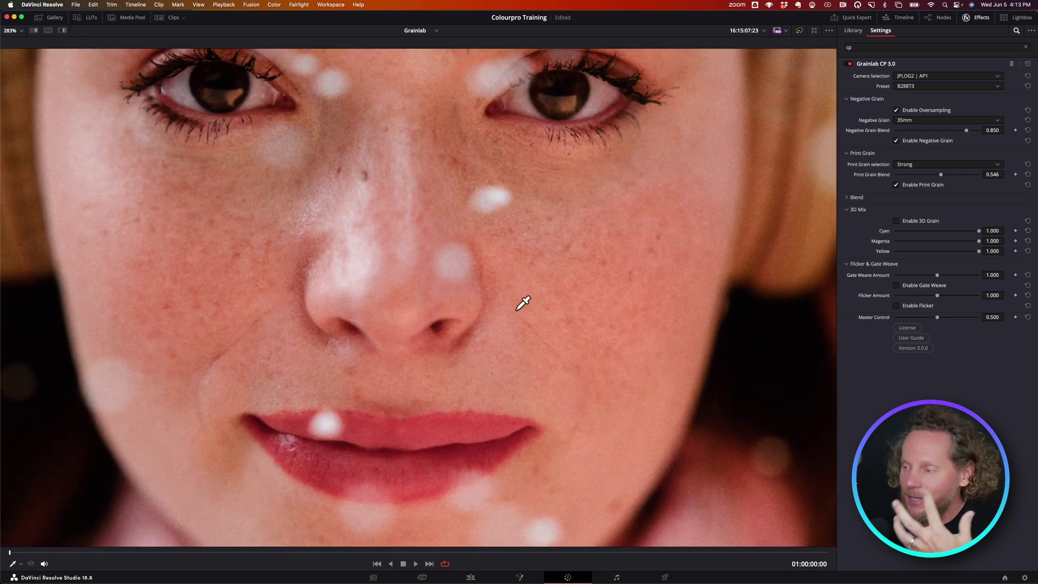
# Step: Expand the Blend section to show the Low, Mid and High sliders, all at 1.000
pyautogui.scroll(2, 524, 301)
pyautogui.scroll(-3, 523, 302)
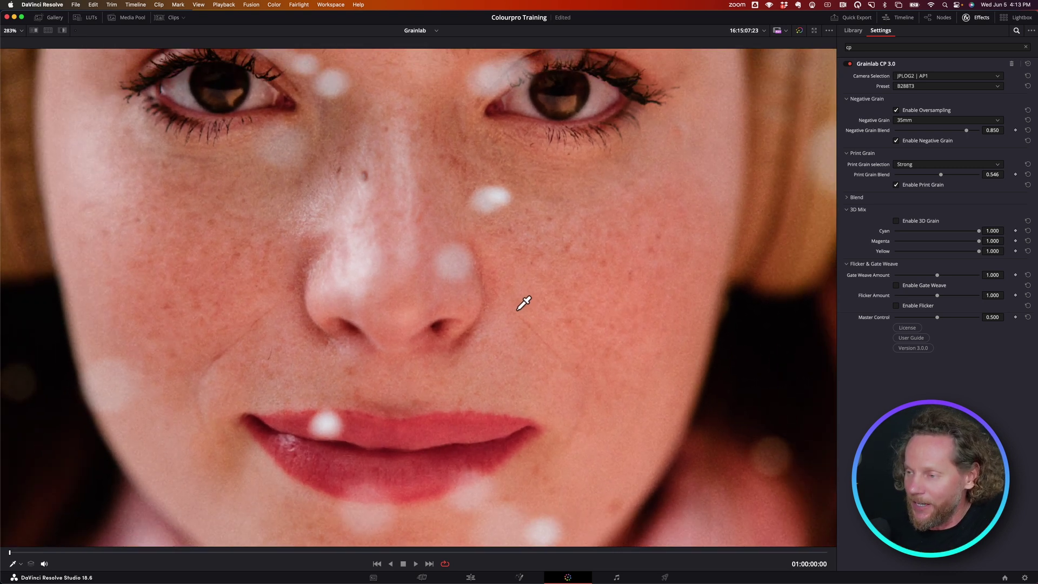
pyautogui.click(848, 196)
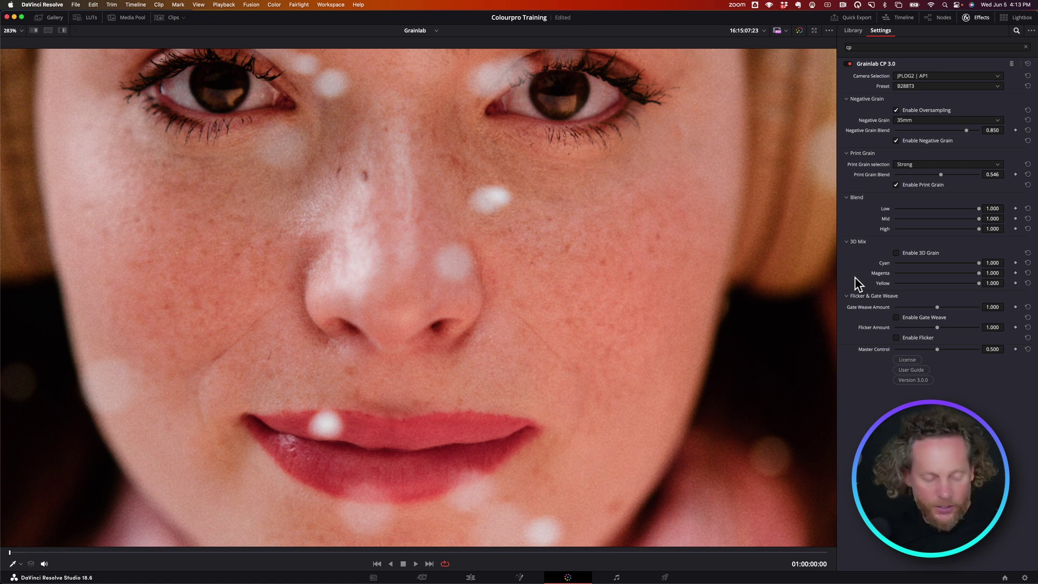
# Step: Leave the enhanced viewer and load grey gradient clip 03 with its Grainlab CP 3.0 grade
pyautogui.hotkey('alt', 'f')
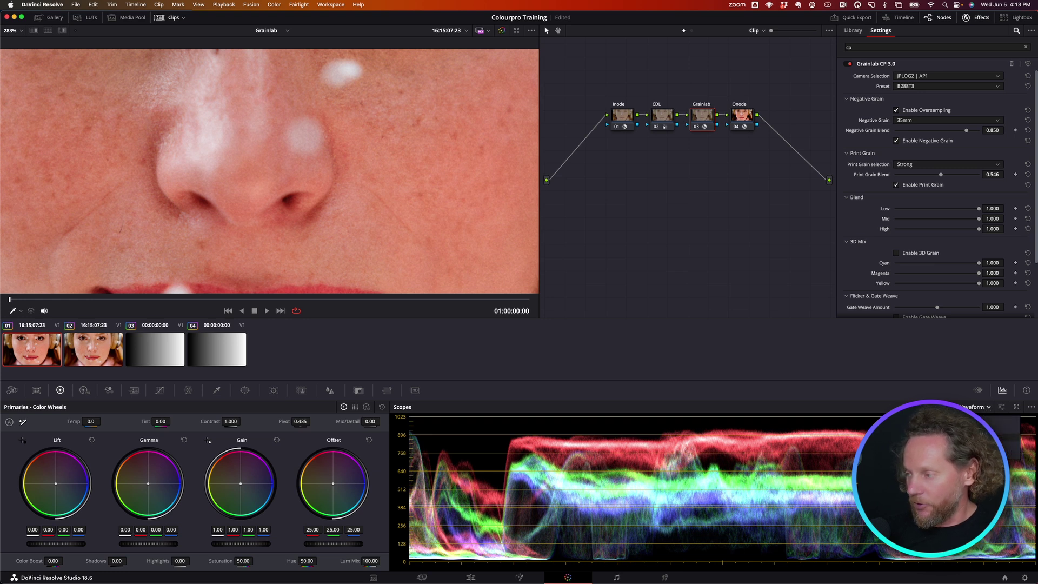
pyautogui.click(235, 362)
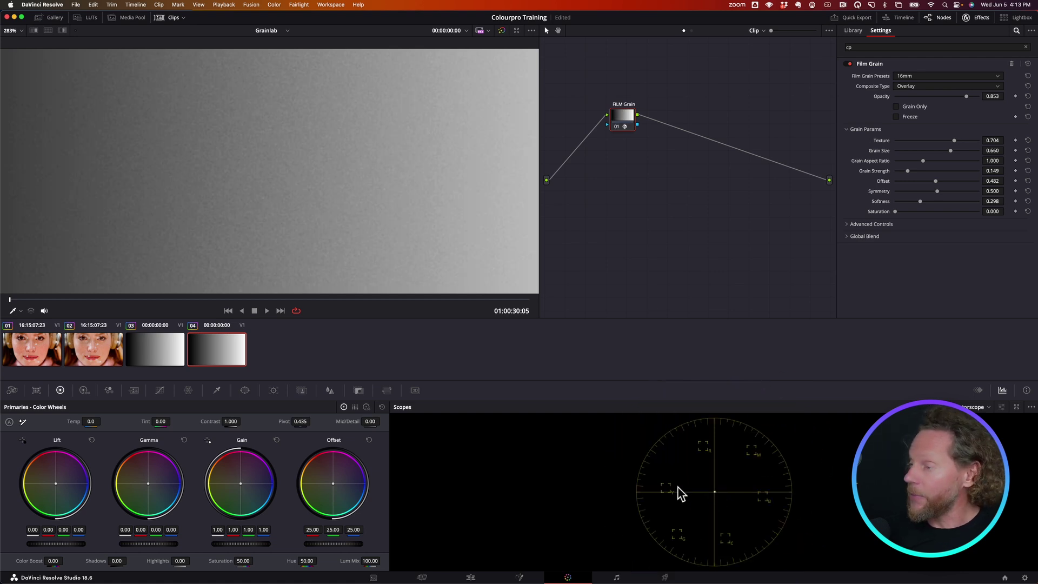
pyautogui.click(159, 351)
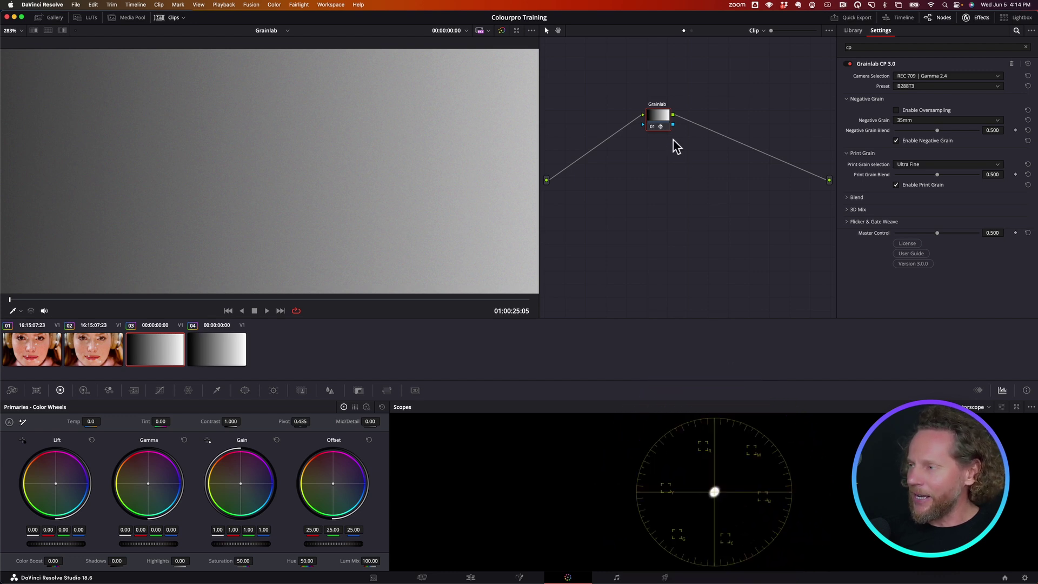
# Step: Toggle the gradient's Grainlab node bypass to compare, leaving it enabled
pyautogui.click(652, 127)
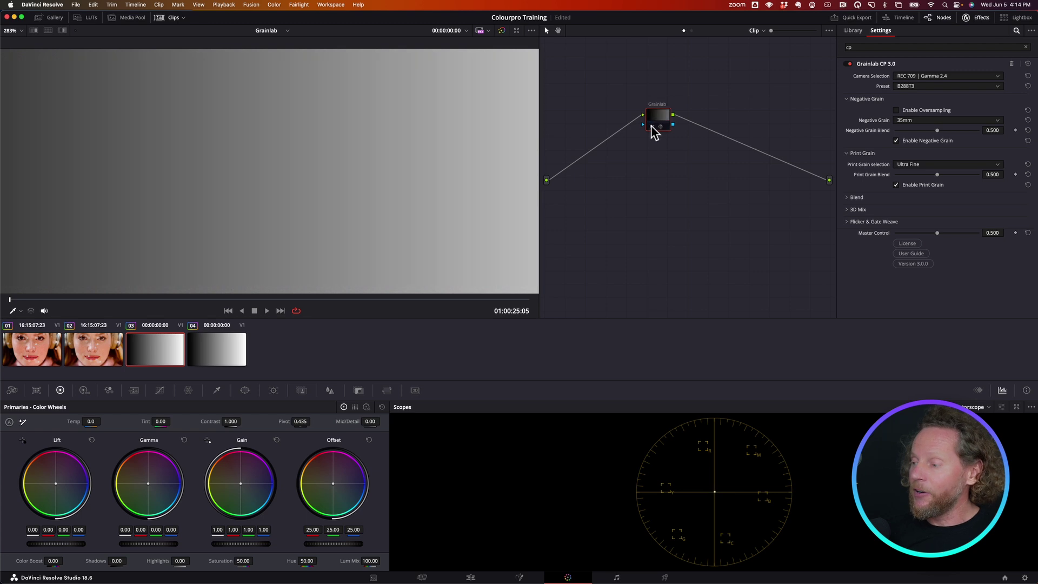
pyautogui.click(652, 127)
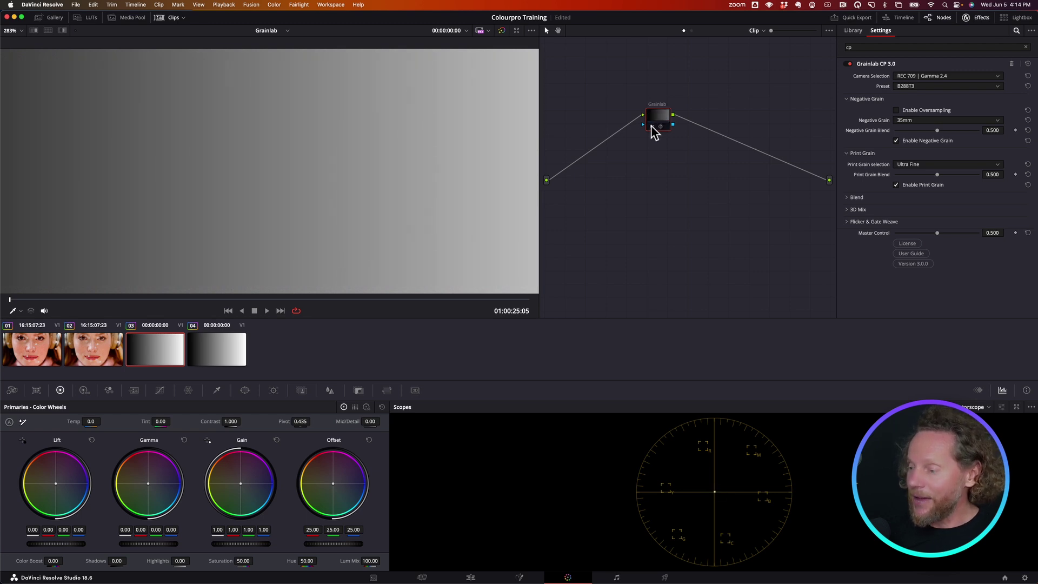
pyautogui.click(651, 127)
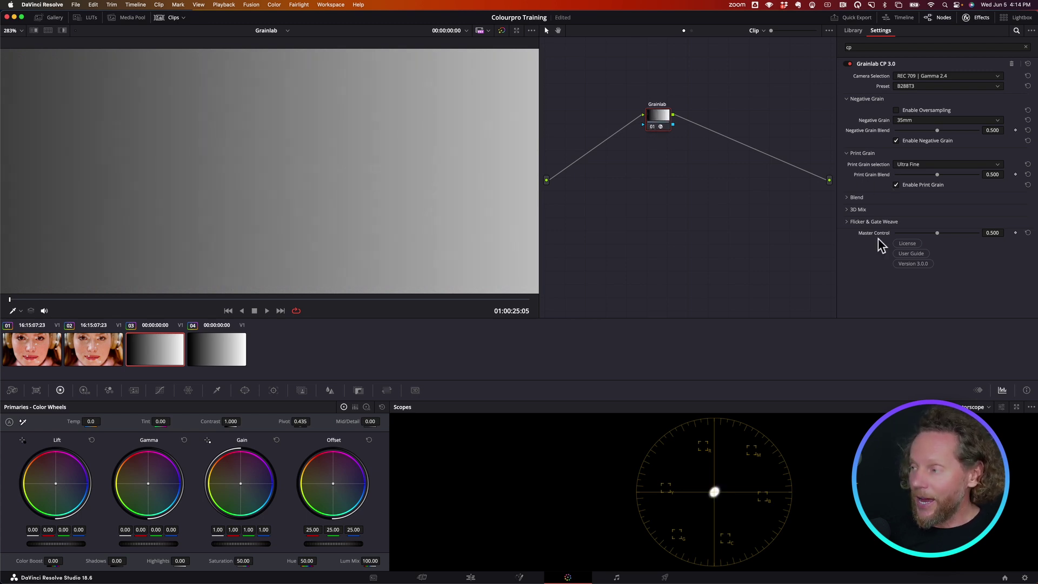
# Step: Enable 3D Grain in the gradient's 3D Mix settings and adjust the Cyan amount
pyautogui.click(847, 209)
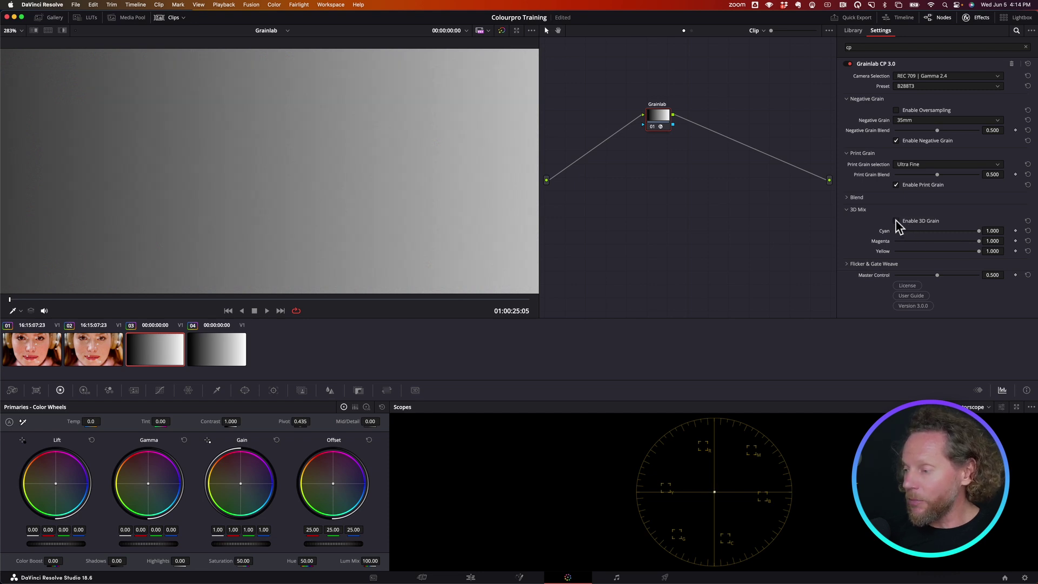
pyautogui.click(896, 221)
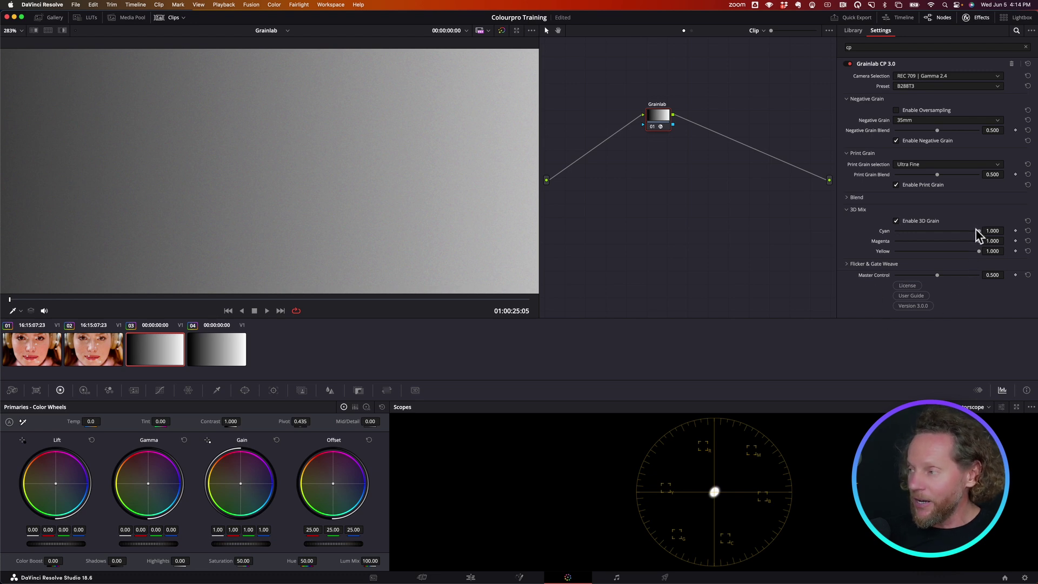
pyautogui.moveTo(978, 231); pyautogui.dragTo(1019, 255)
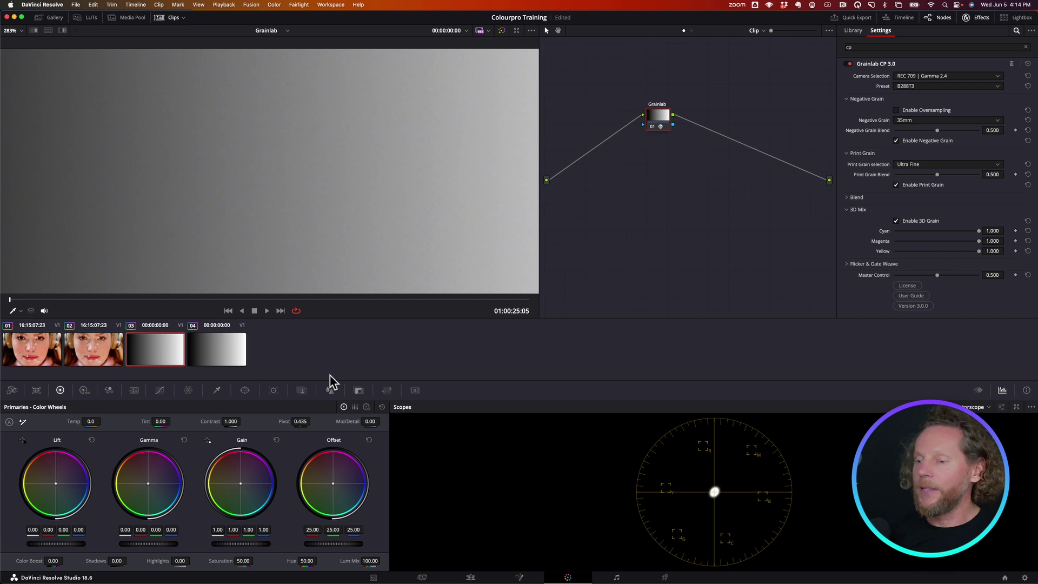
# Step: On the portrait clip's Grainlab node, enable 3D Grain, toggling it off and on to compare
pyautogui.click(24, 354)
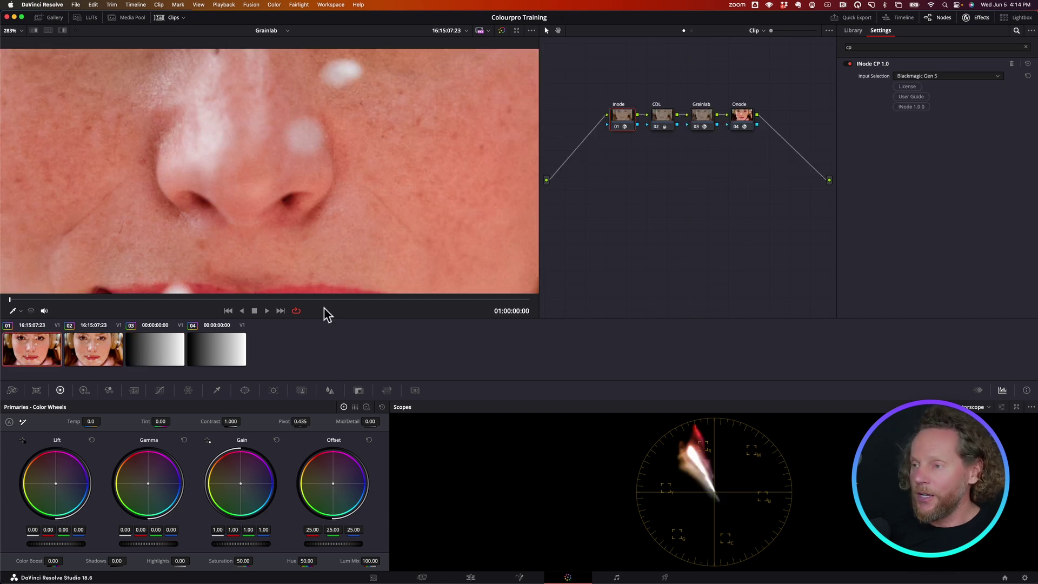
pyautogui.click(702, 129)
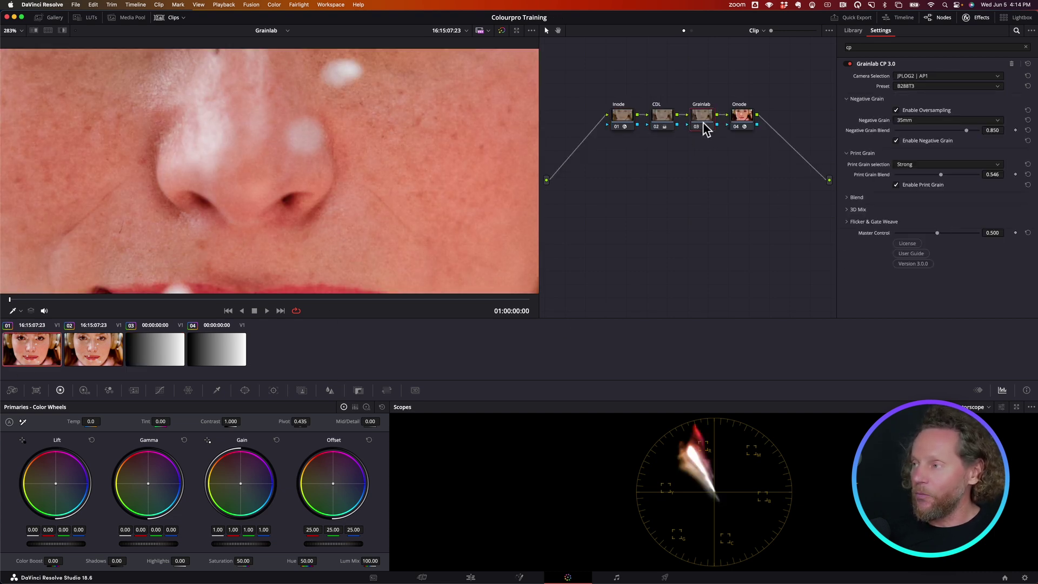
pyautogui.click(846, 209)
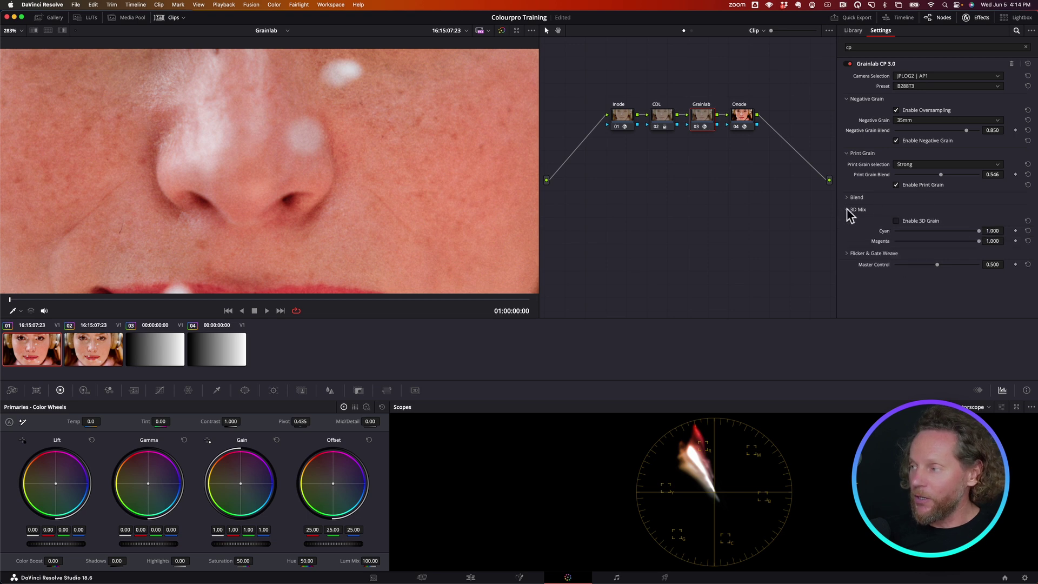
pyautogui.click(897, 221)
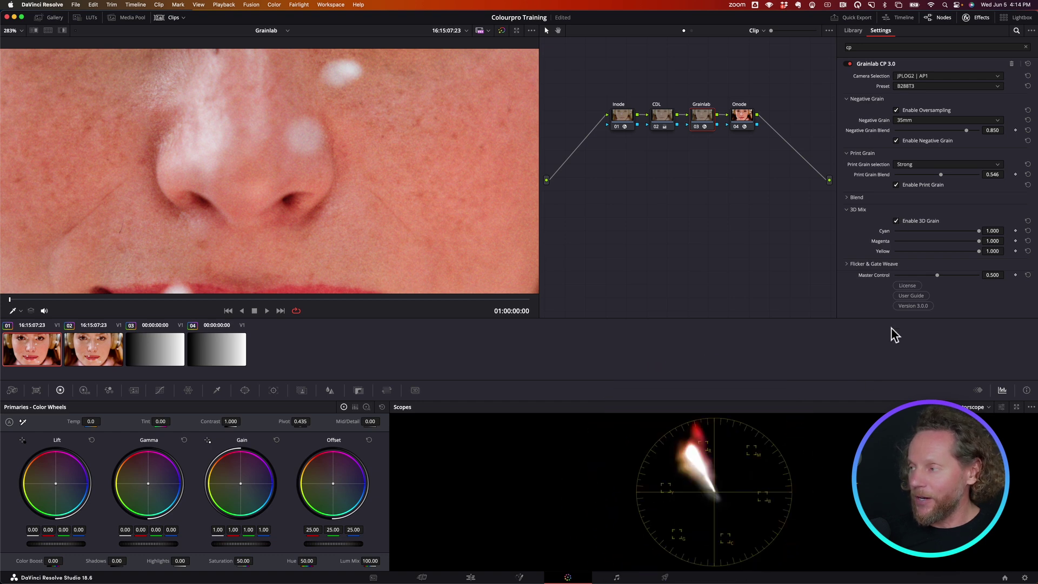
pyautogui.click(897, 221)
pyautogui.click(896, 221)
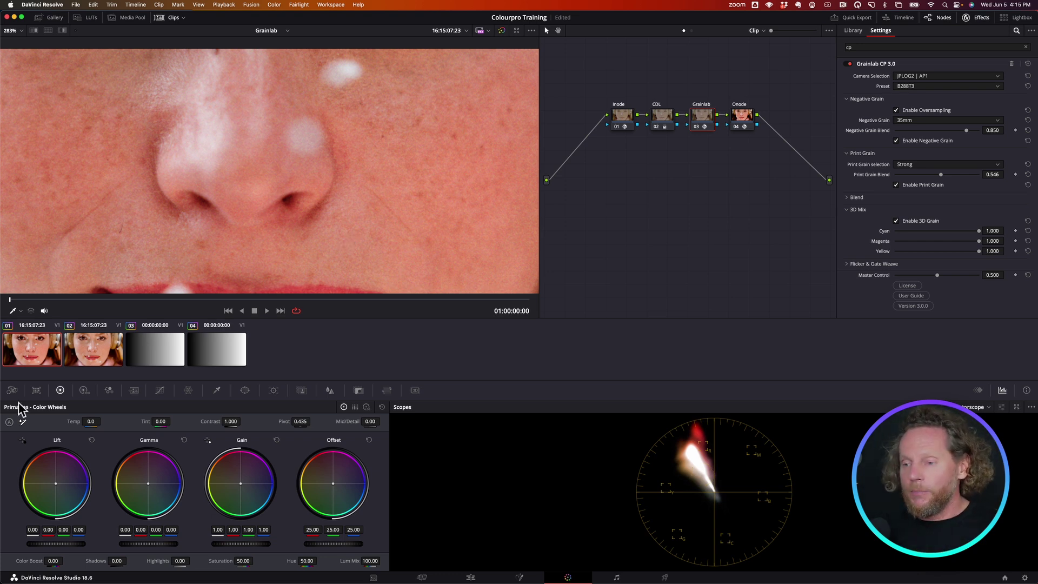
pyautogui.click(95, 357)
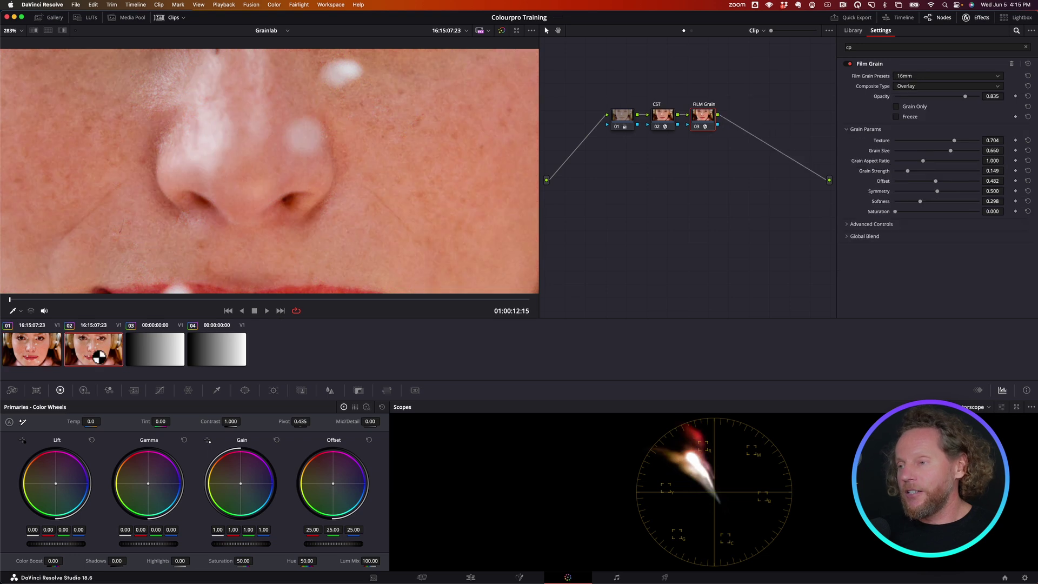
pyautogui.scroll(3, 243, 192)
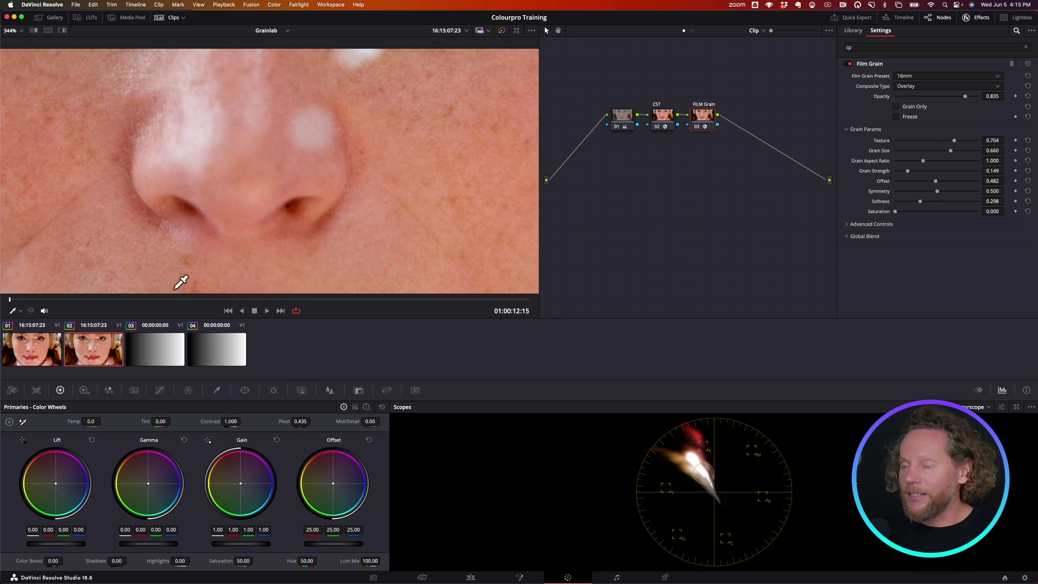
pyautogui.click(39, 356)
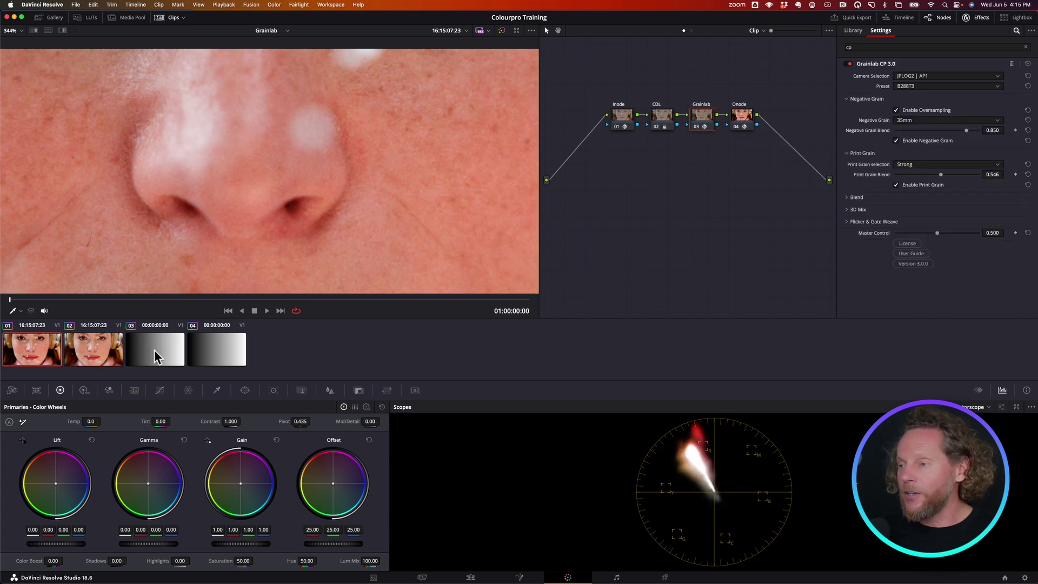
pyautogui.scroll(-2, 310, 233)
pyautogui.scroll(-5, 309, 233)
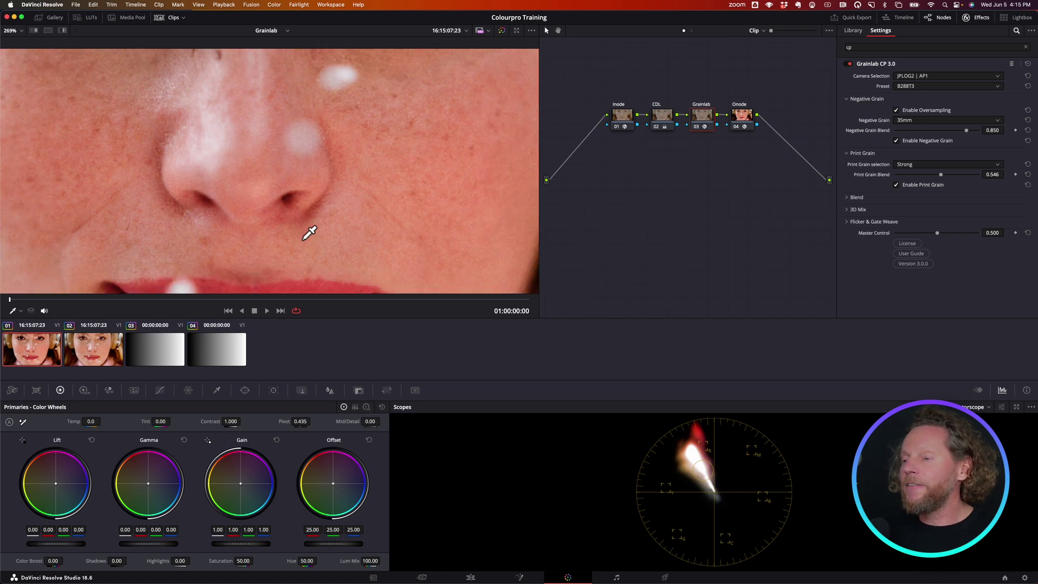
pyautogui.scroll(-3, 309, 233)
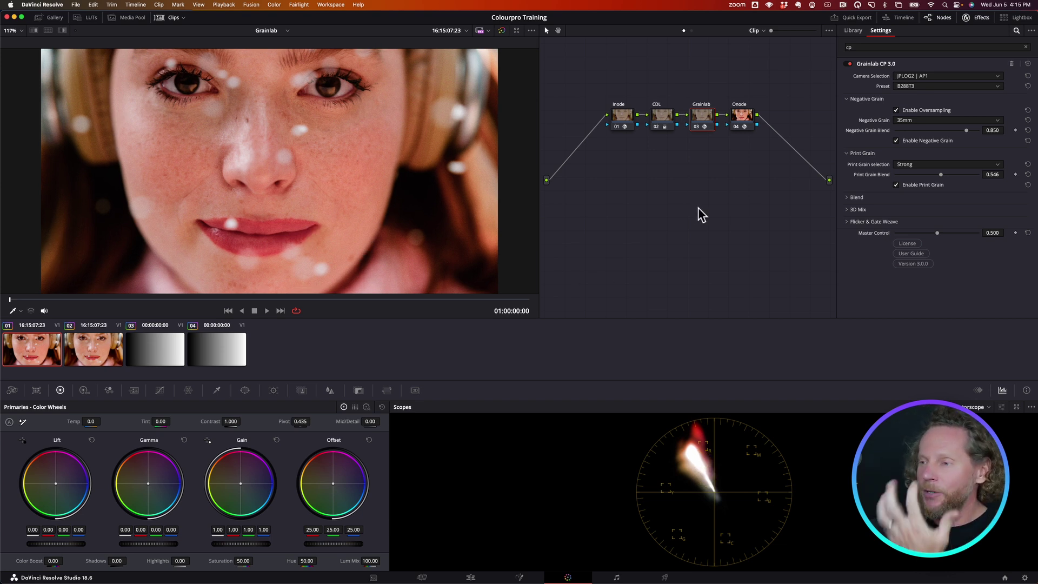
# Step: Enable Gate Weave and Flicker in the portrait's Grainlab Flicker & Gate Weave section
pyautogui.click(849, 209)
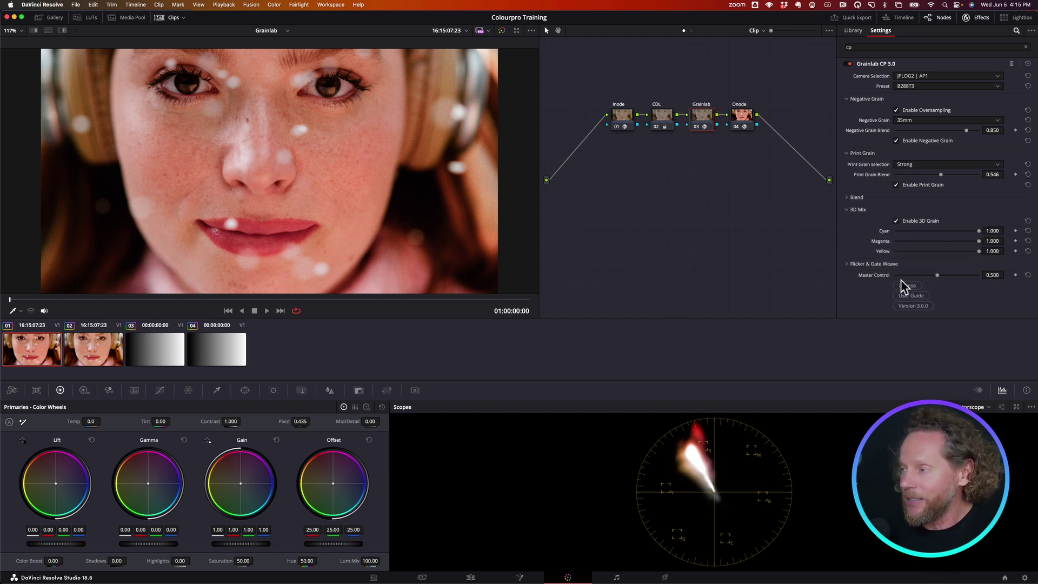
pyautogui.click(846, 263)
pyautogui.scroll(-2, 887, 261)
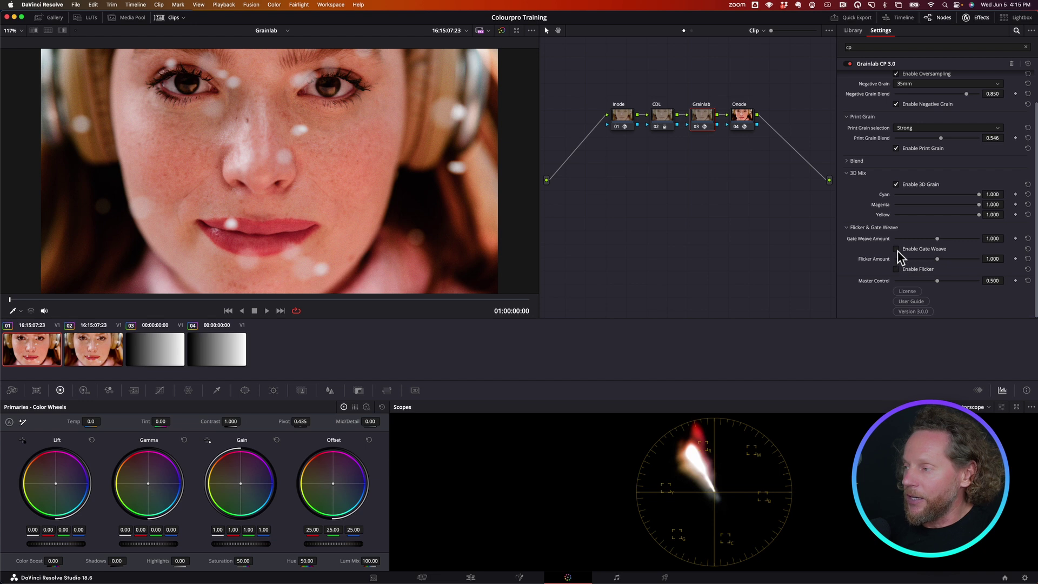
pyautogui.click(896, 249)
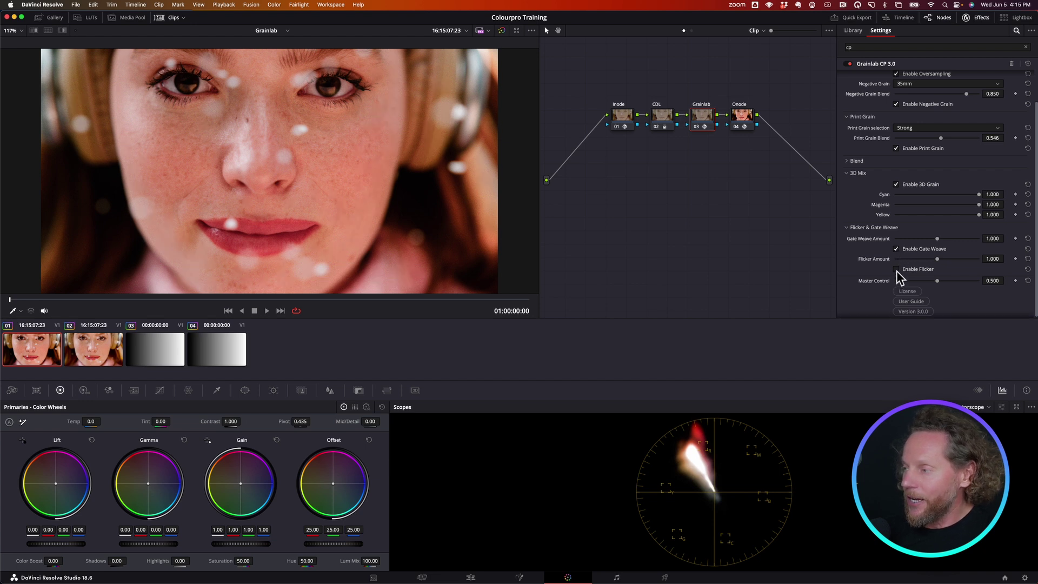
pyautogui.click(896, 269)
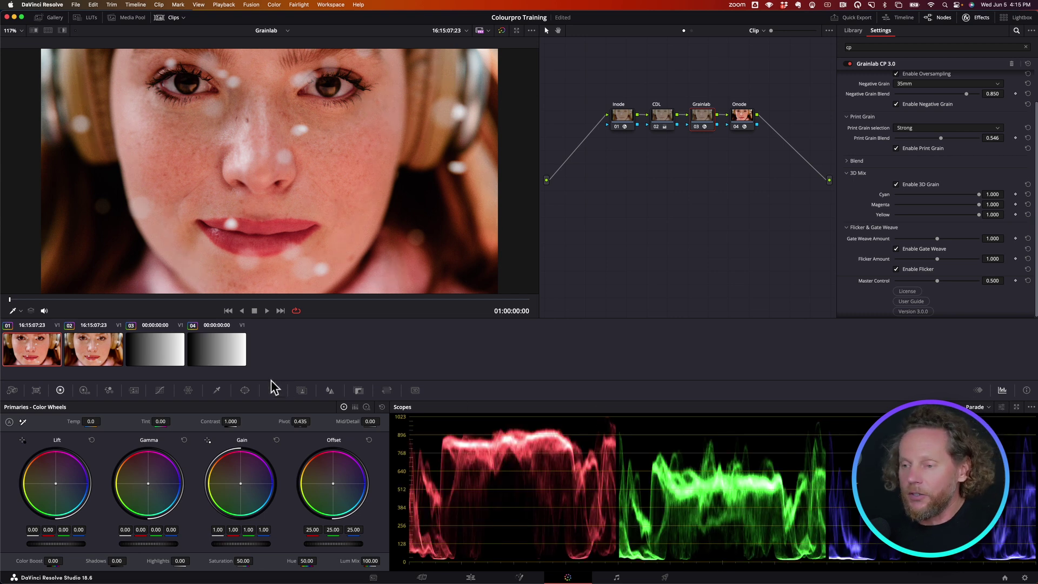
# Step: Play the portrait with and without gate weave to compare, leaving both effects on
pyautogui.press('space')
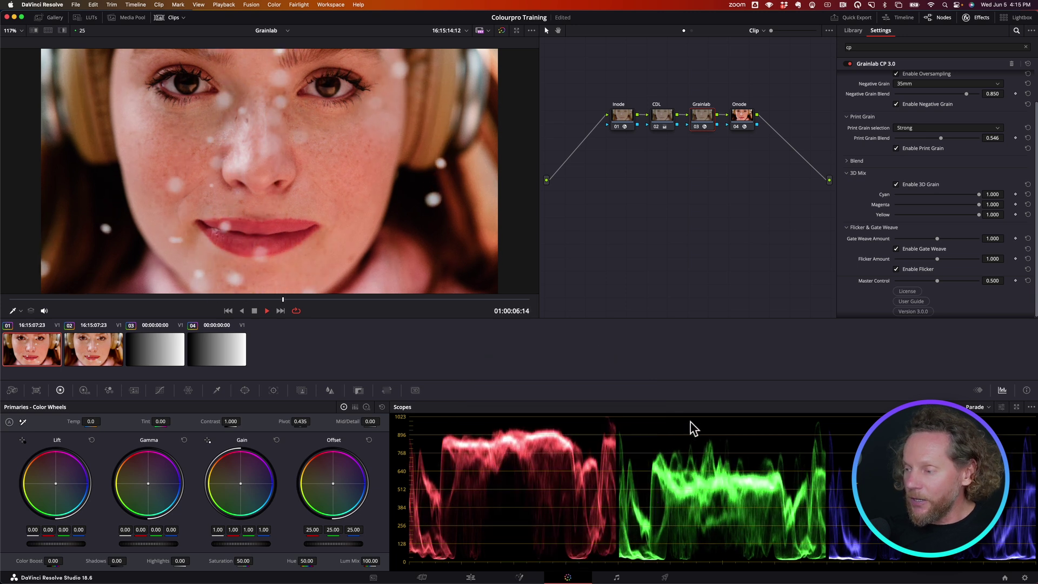
pyautogui.press('space')
pyautogui.click(896, 249)
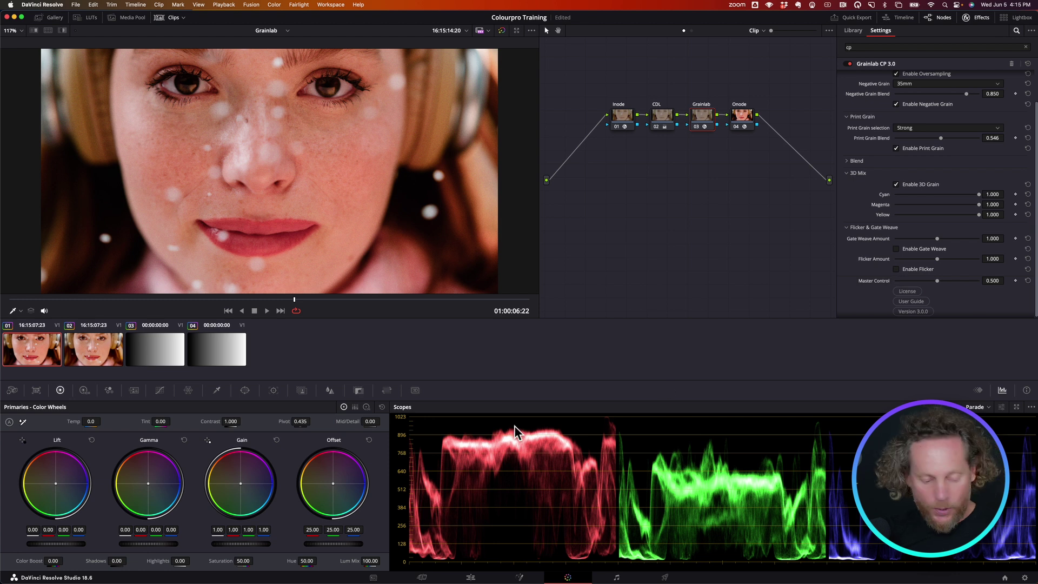
pyautogui.press('space')
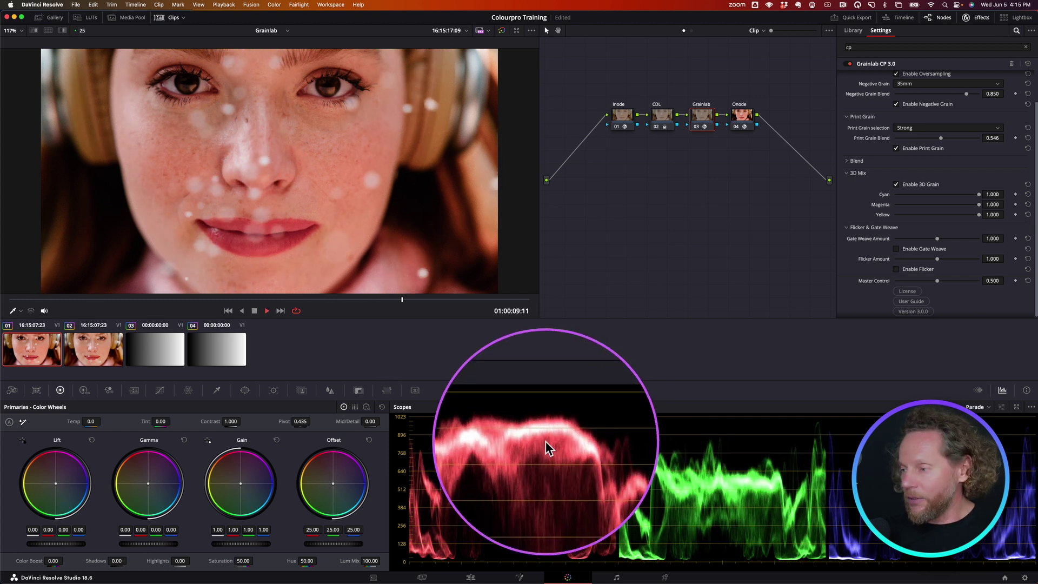
pyautogui.press('space')
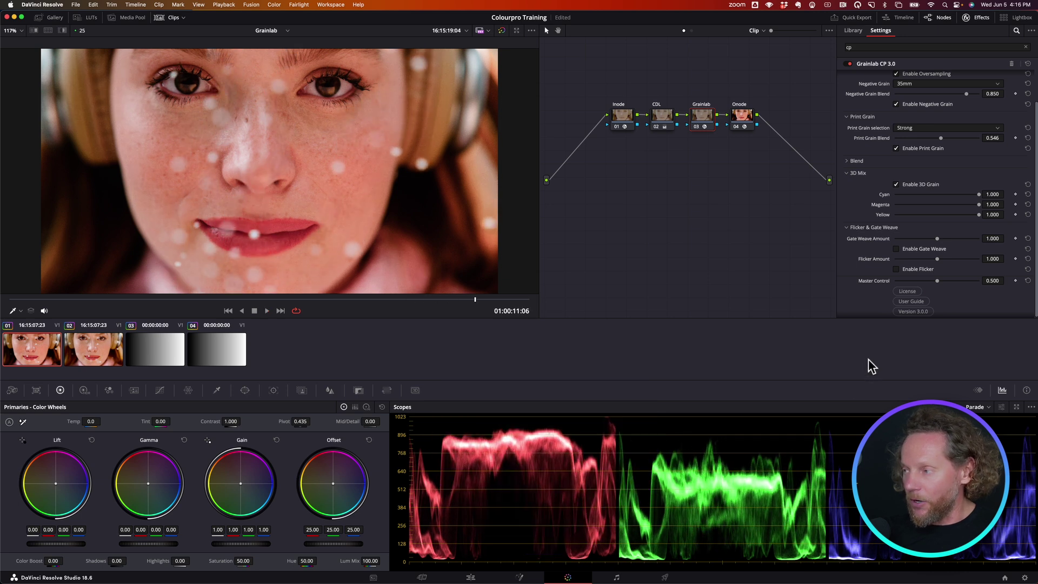
pyautogui.click(896, 249)
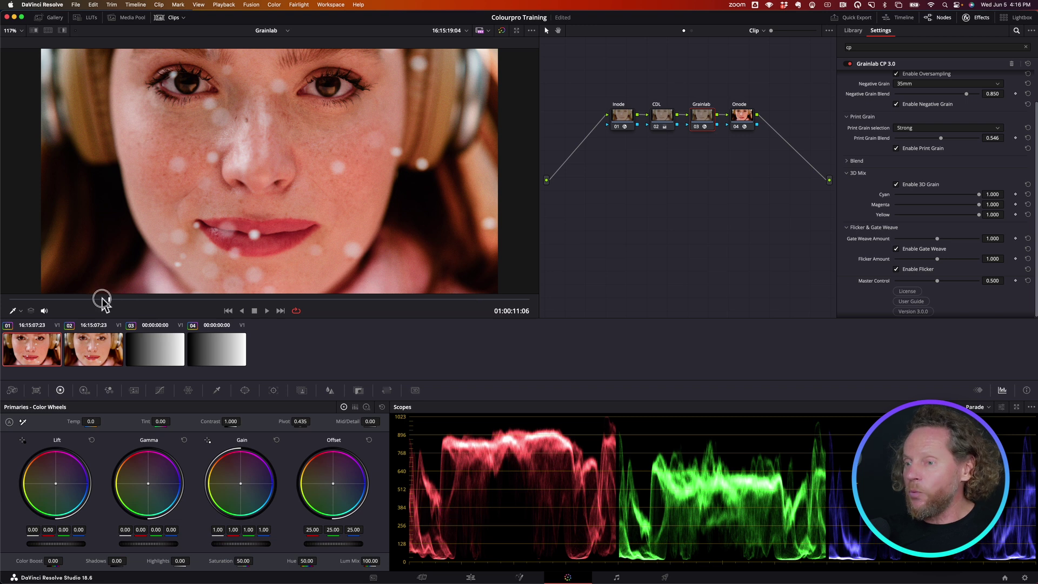
pyautogui.moveTo(103, 299); pyautogui.dragTo(76, 300)
pyautogui.press('space')
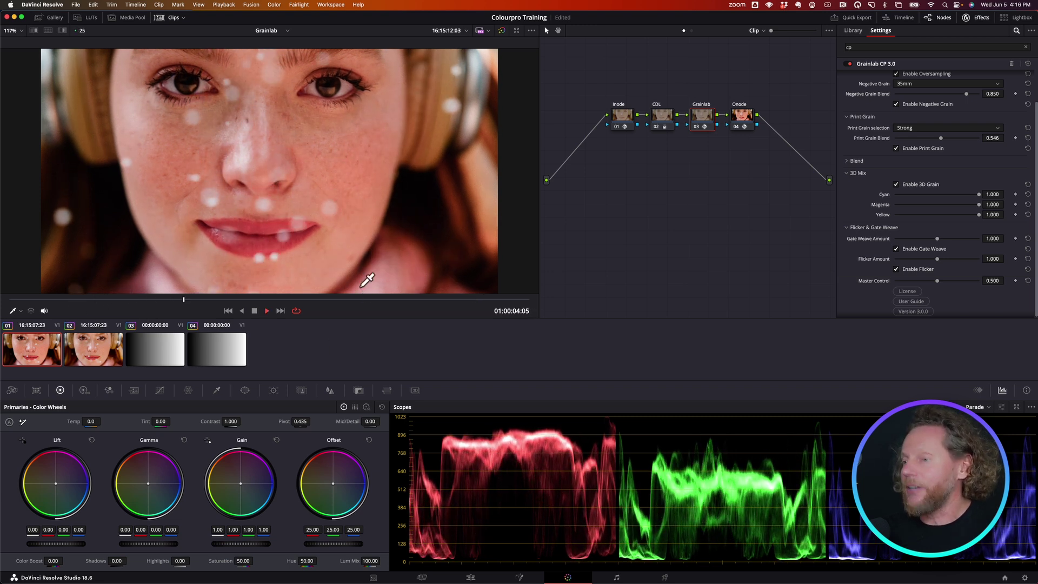
pyautogui.press('space')
# Step: Enlarge the viewer and play the portrait clip to watch the grain
pyautogui.hotkey('alt', 'f')
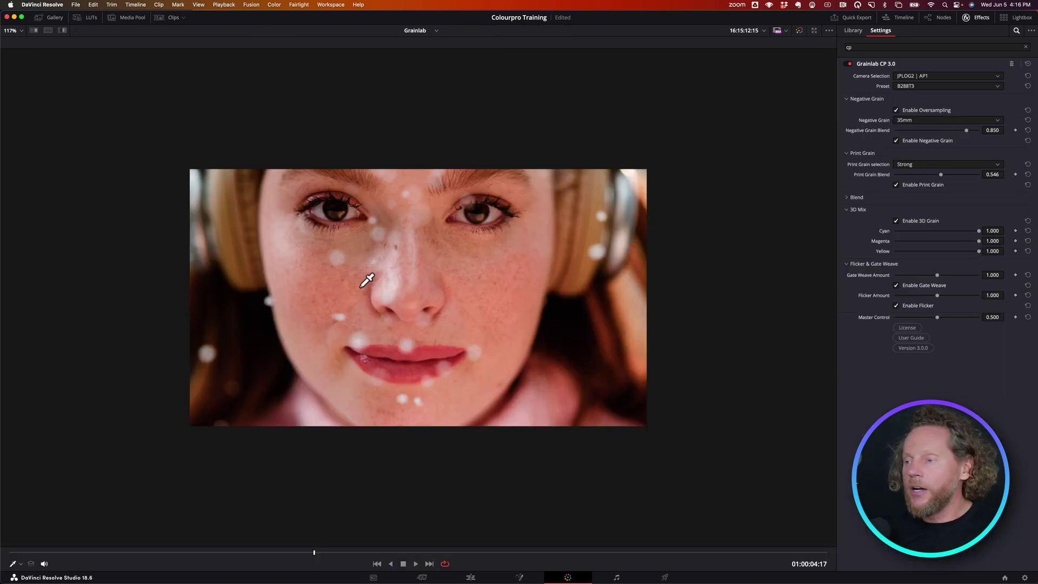
pyautogui.scroll(5, 404, 270)
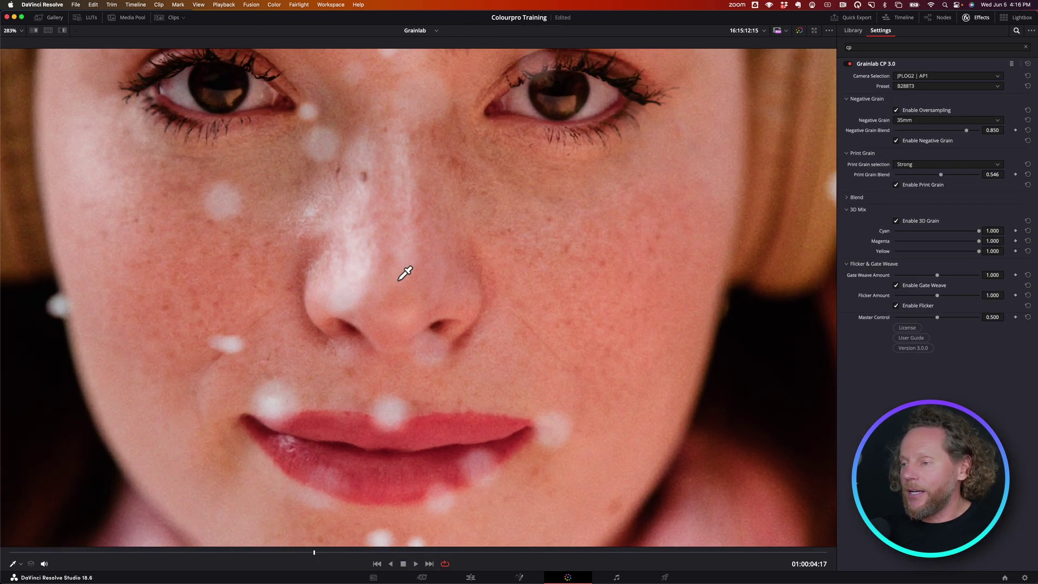
pyautogui.press('space')
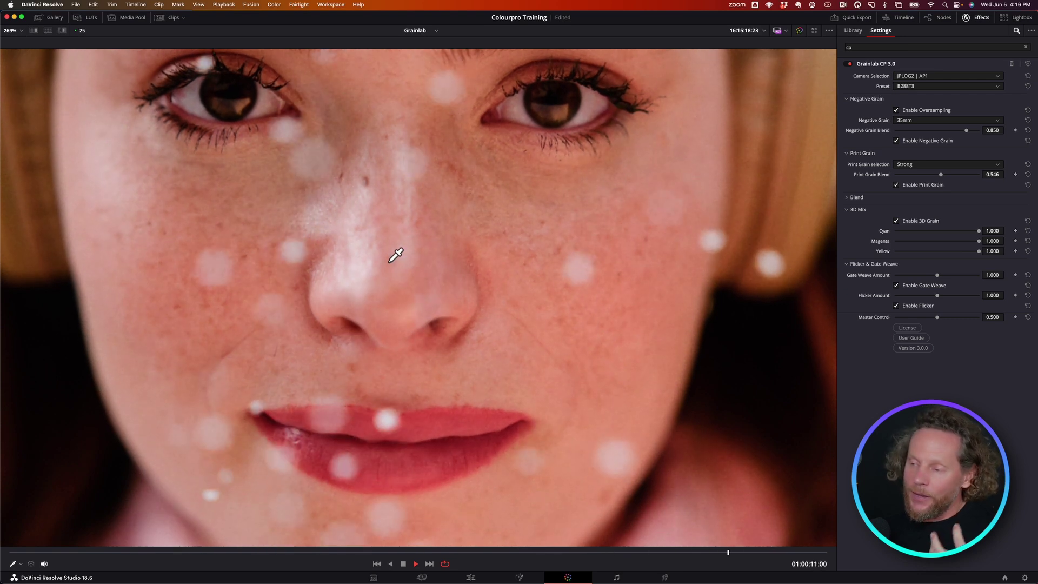
pyautogui.press('space')
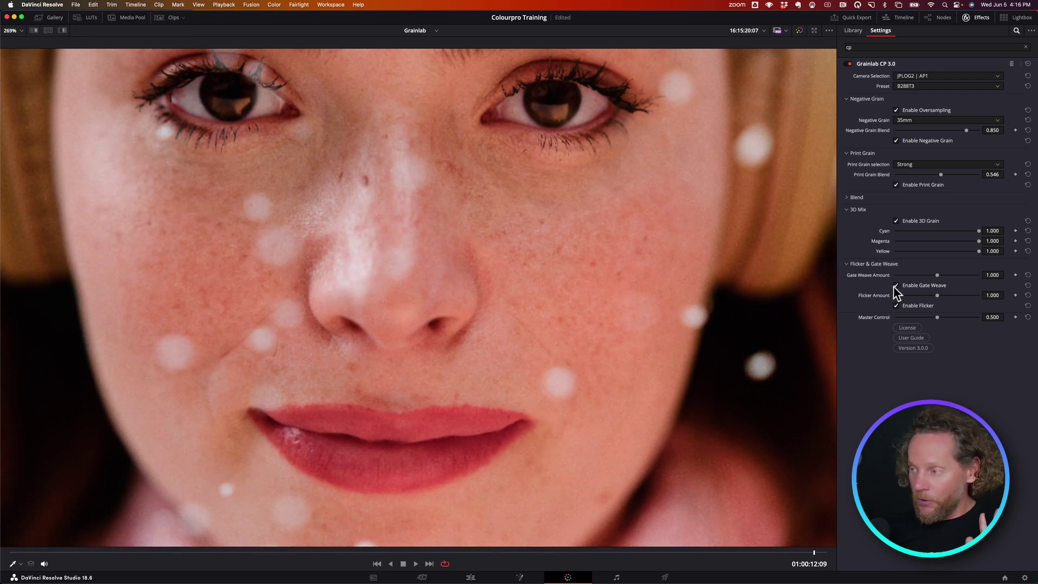
# Step: Disable Gate Weave and Flicker, replay, and lower Grainlab's Master Control to 0.444
pyautogui.click(896, 285)
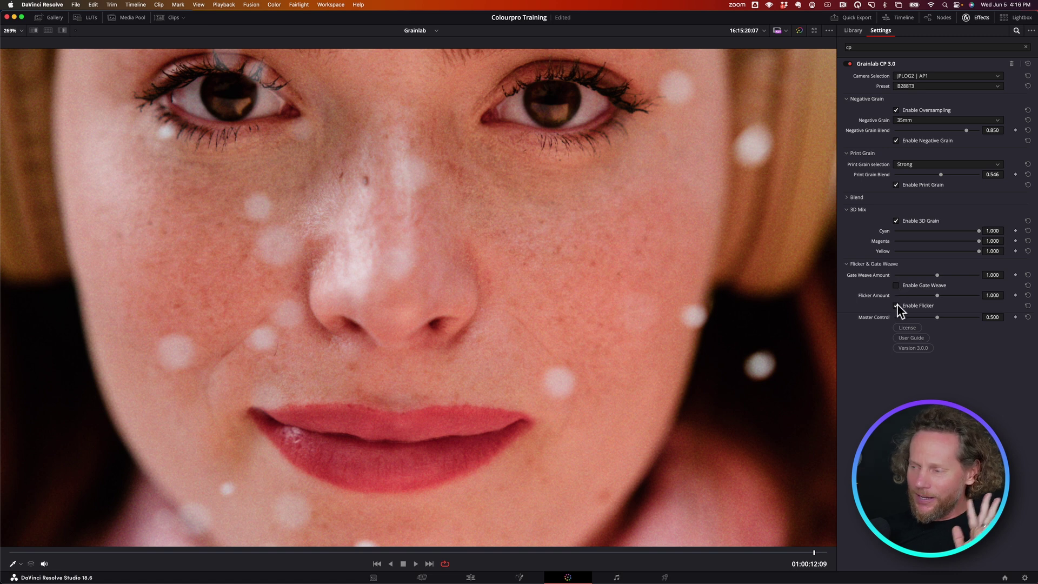
pyautogui.click(896, 305)
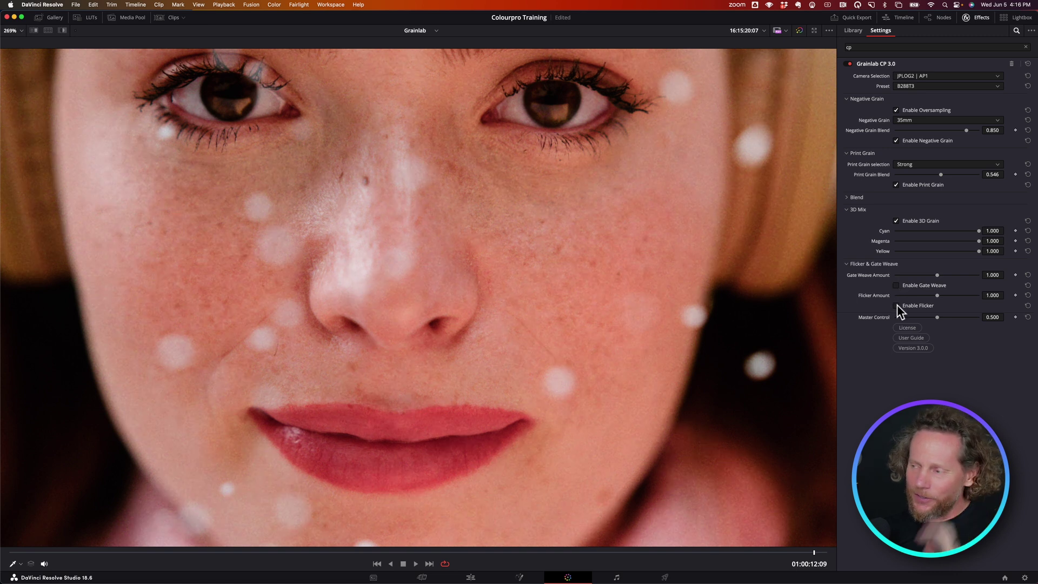
pyautogui.press('space')
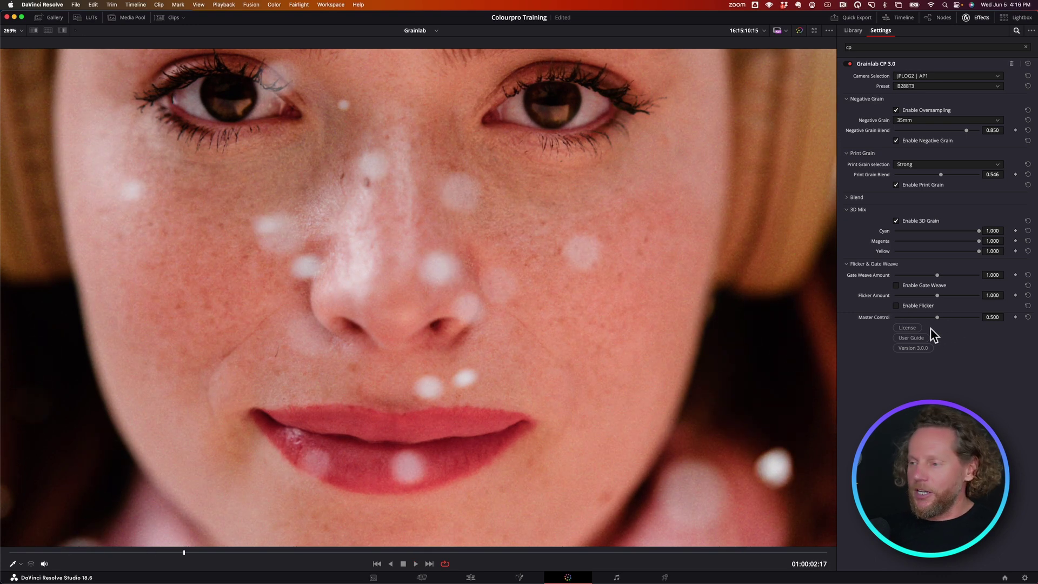
pyautogui.moveTo(937, 317)
pyautogui.mouseDown()
pyautogui.moveTo(865, 324)
pyautogui.moveTo(985, 320)
pyautogui.moveTo(917, 323)
pyautogui.moveTo(933, 323)
pyautogui.mouseUp()
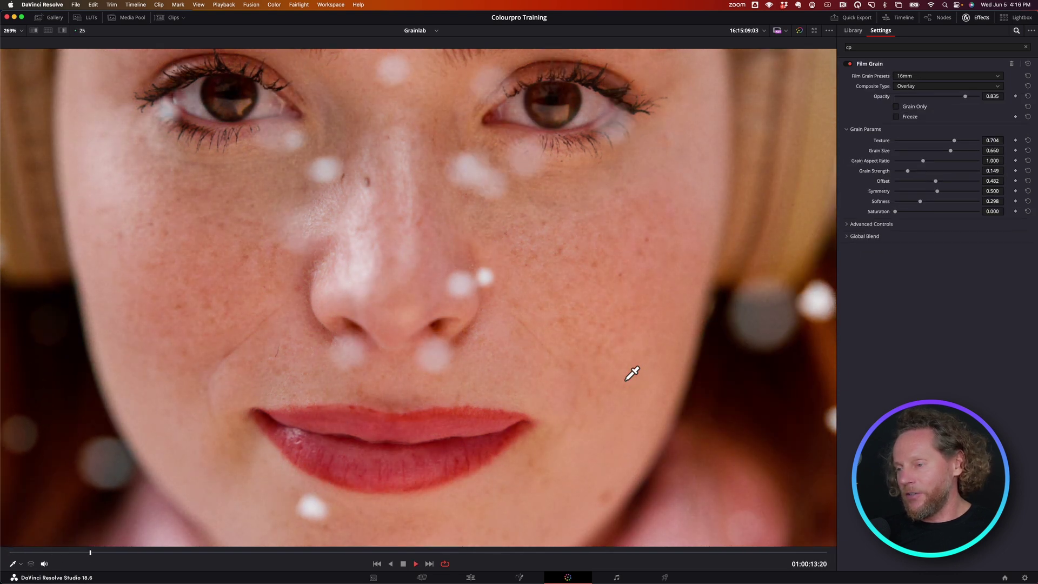
pyautogui.press('space')
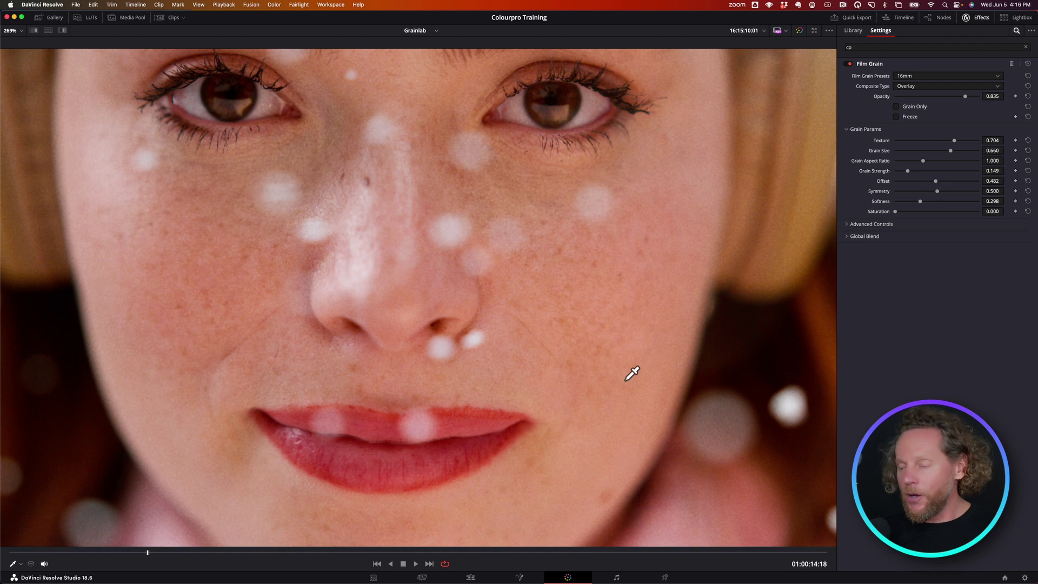